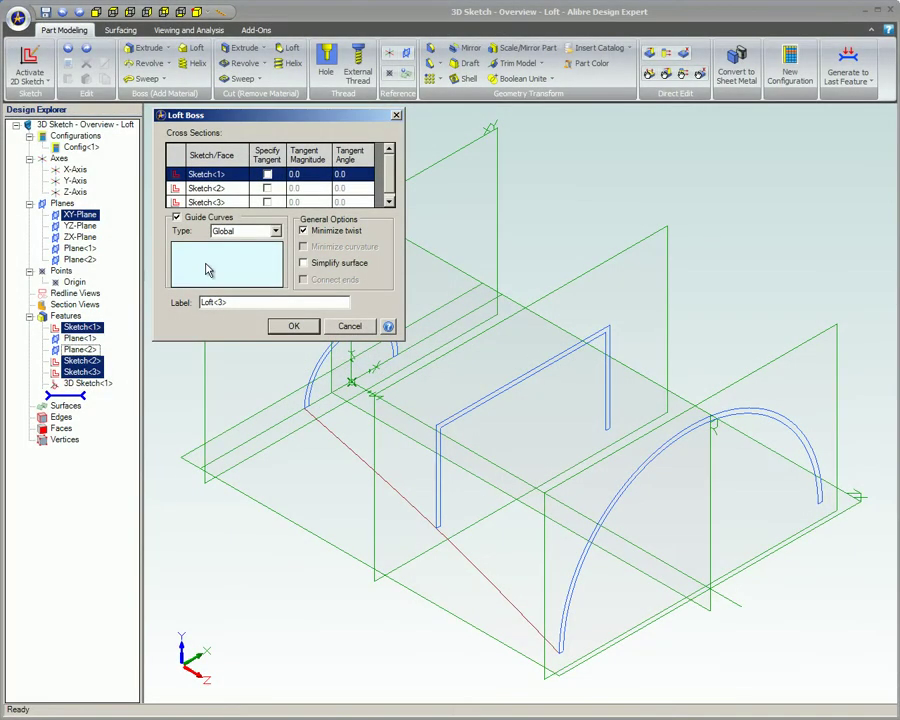
Complete Loft<3> with 3D Sketch<1> as guide curve, then sweep the profile along the 3D path
click(320, 427)
click(294, 326)
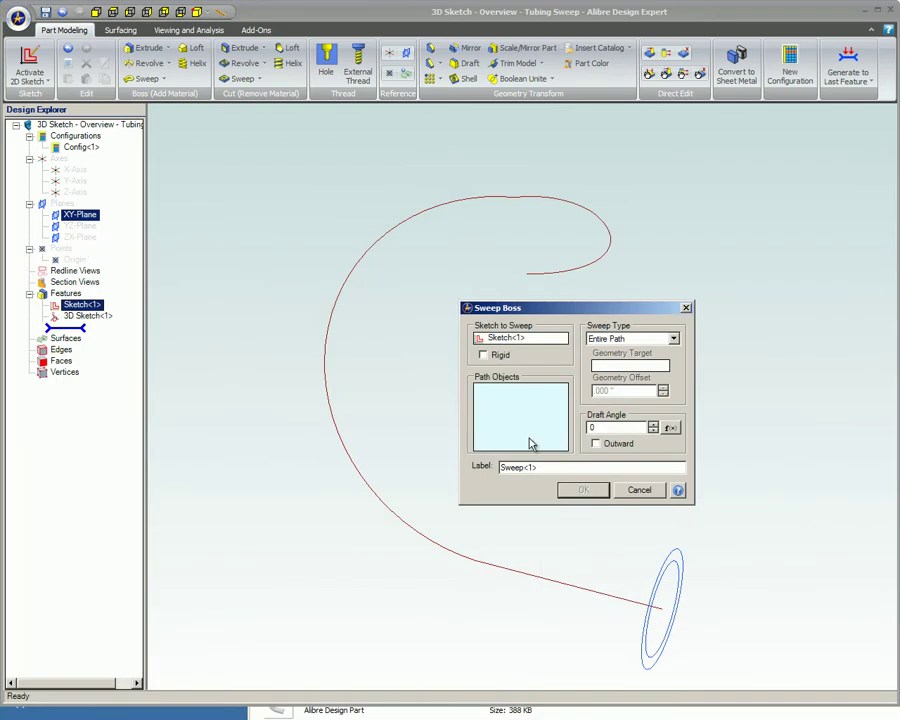
click(478, 566)
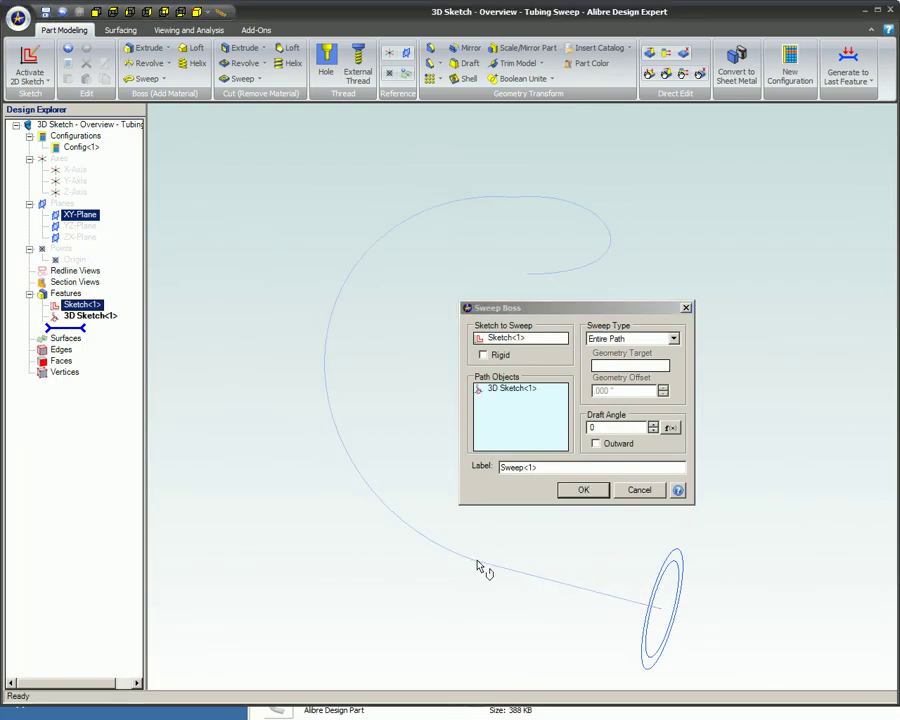
click(584, 490)
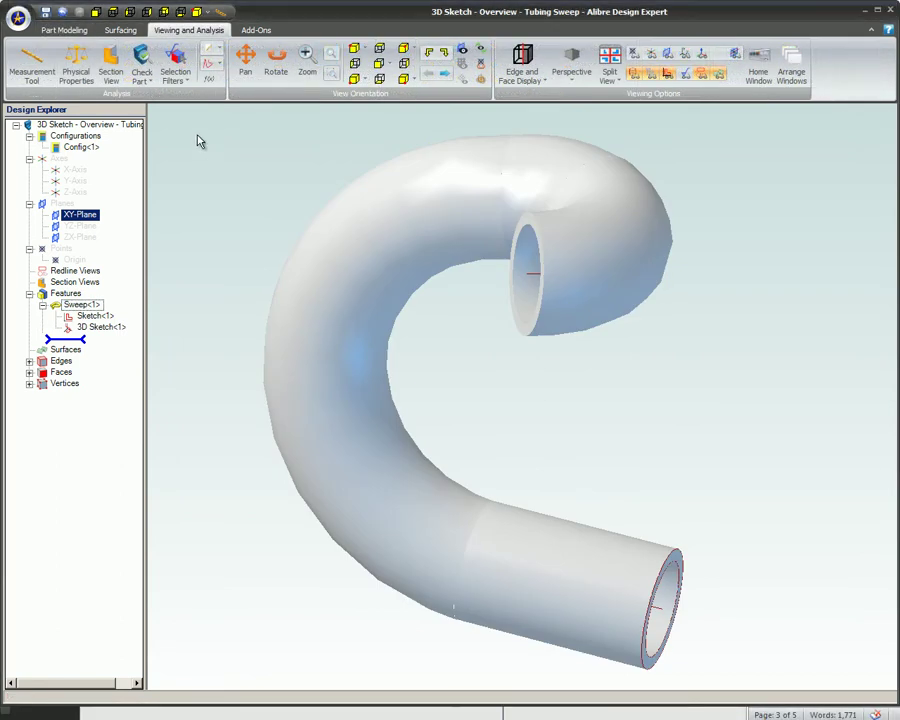
Activate a new 3D sketch from the Part Modeling tab and cycle to a vertical sketch plane
click(64, 30)
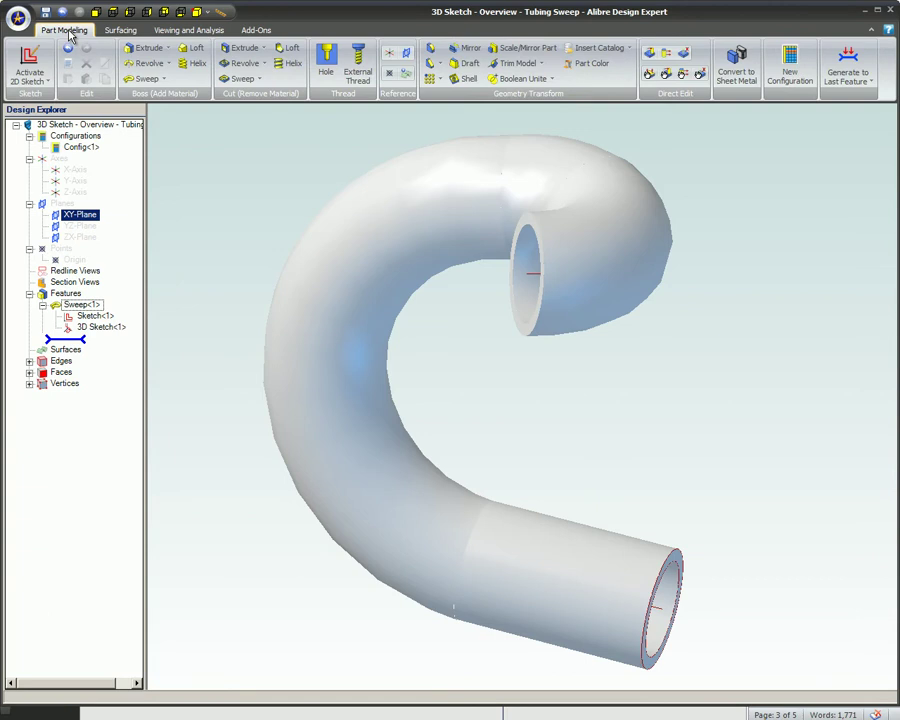
click(44, 86)
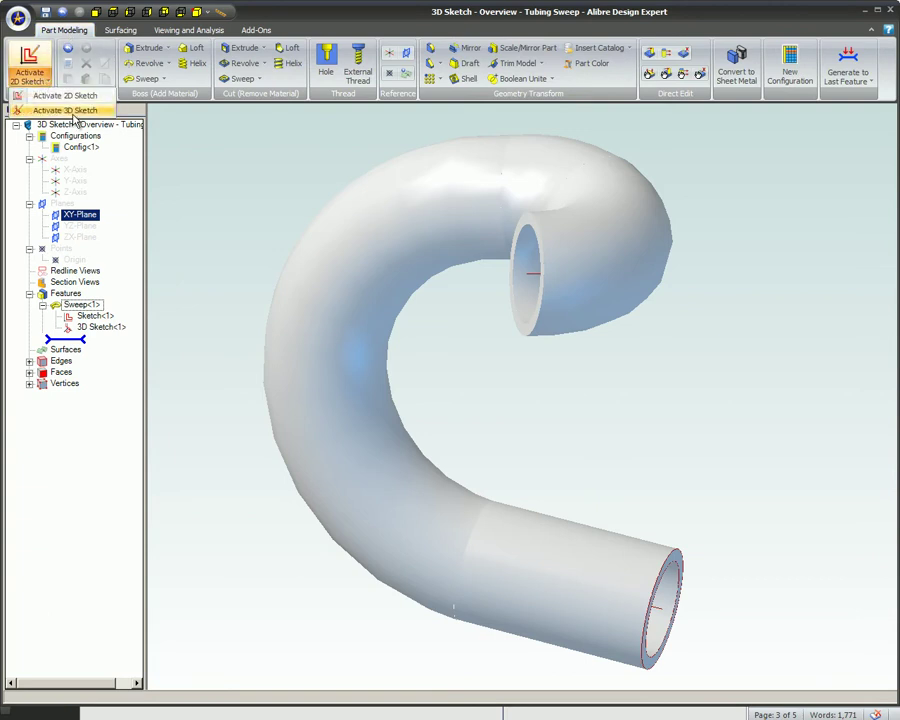
click(62, 108)
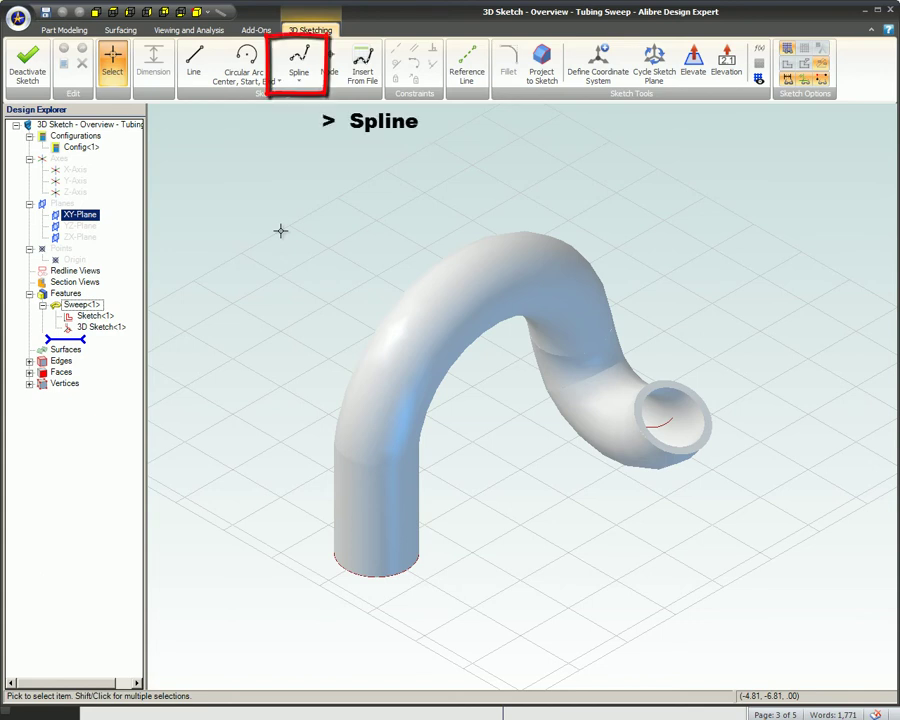
key(Tab)
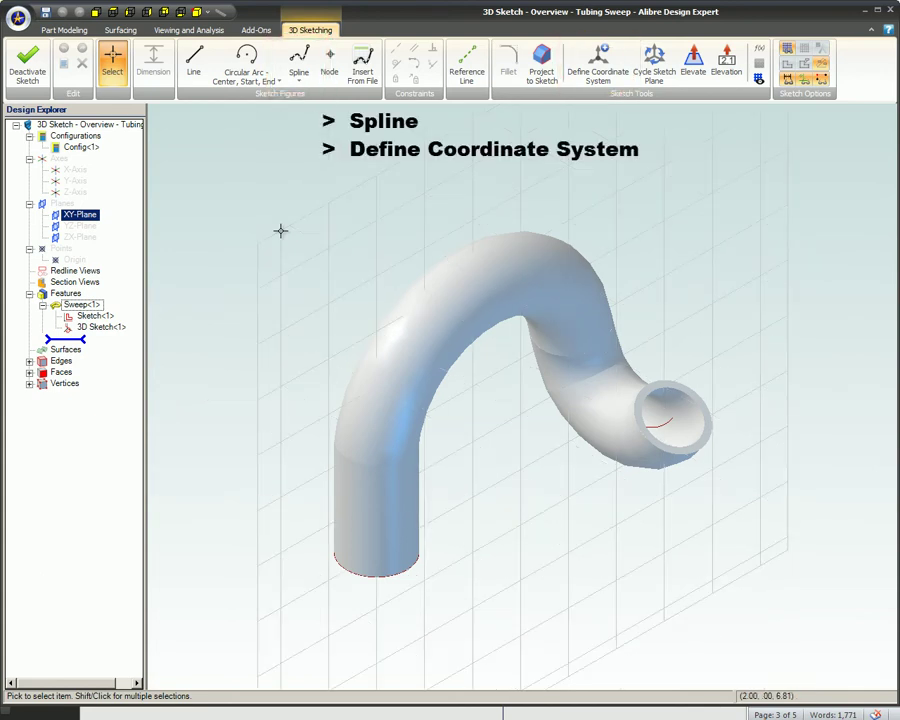
Cycle the sketch plane to horizontal and view the spline example part in isometric
key(Tab)
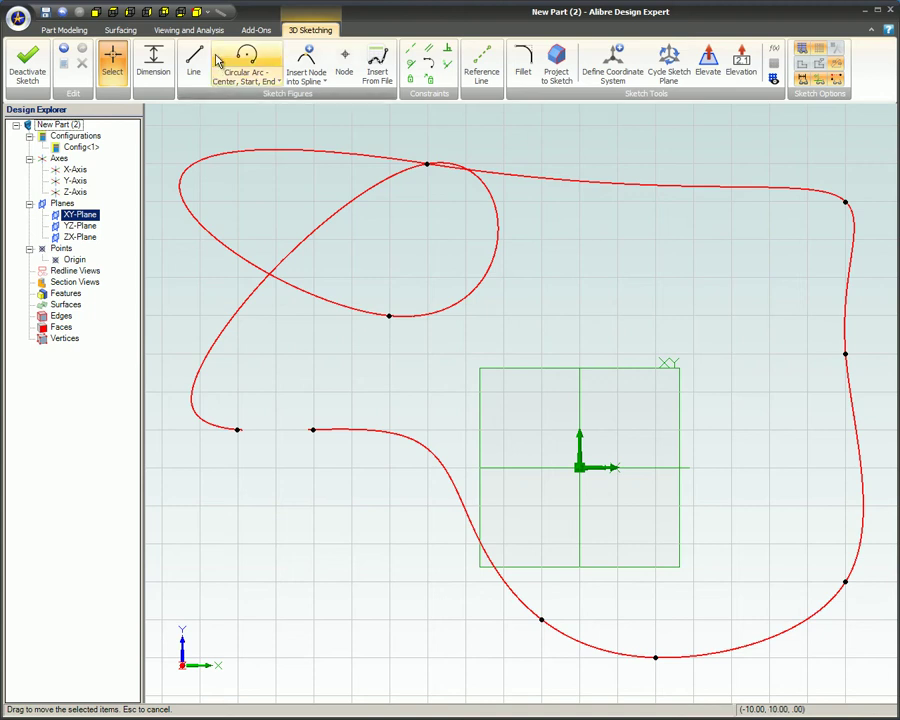
click(197, 16)
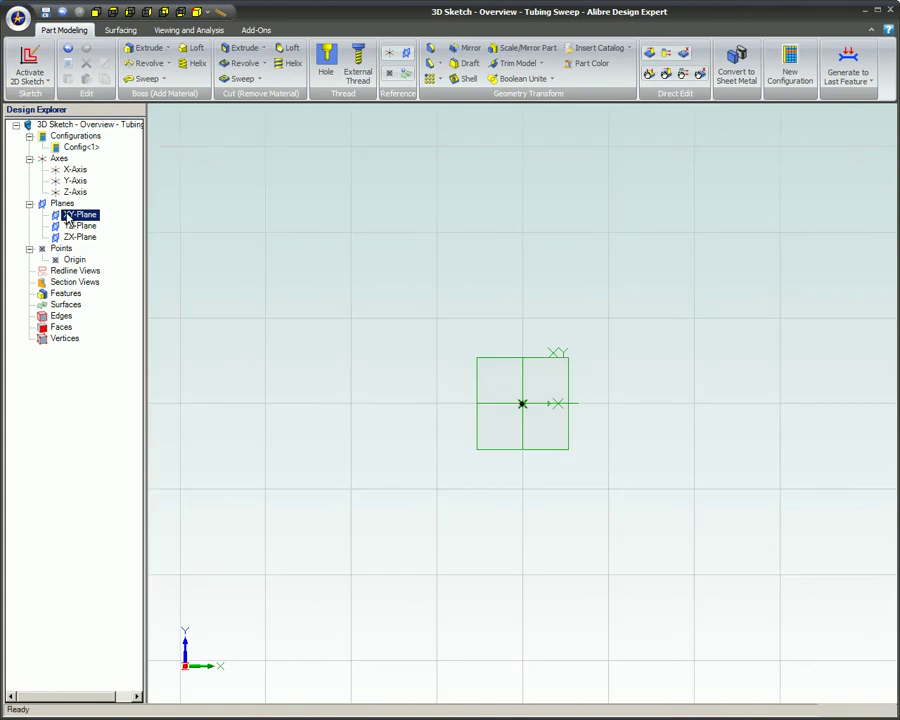
On the XY-Plane, draw a smaller and a larger circle both centred on the origin
click(66, 217)
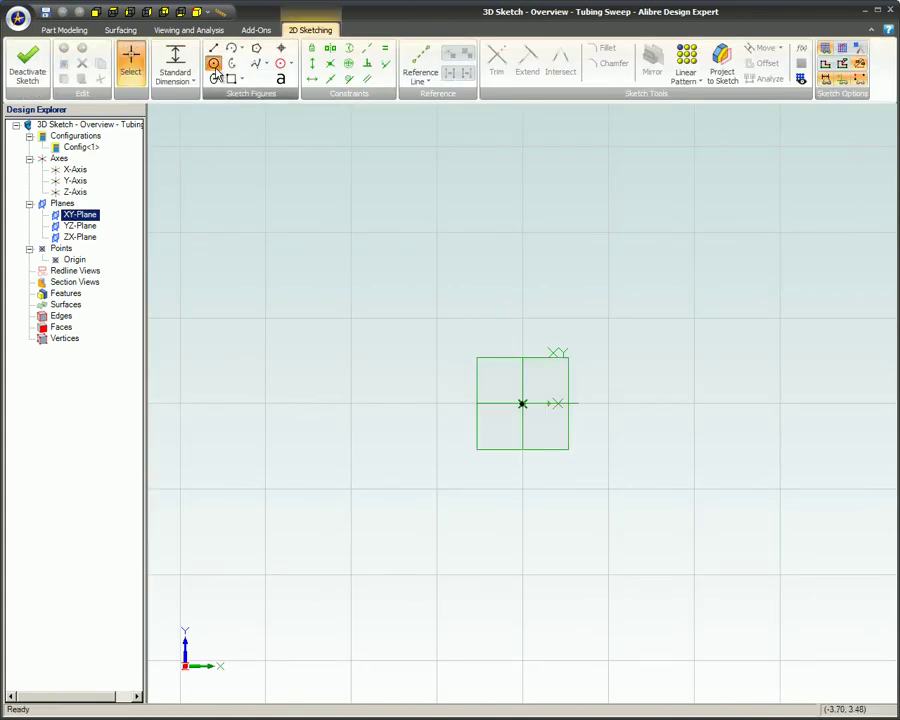
click(214, 63)
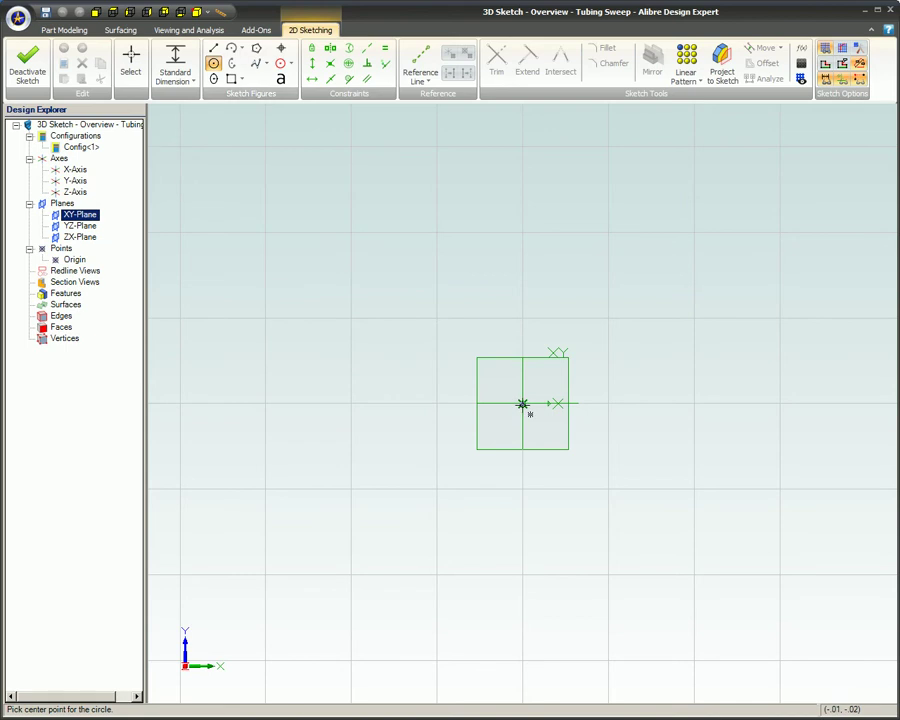
click(521, 404)
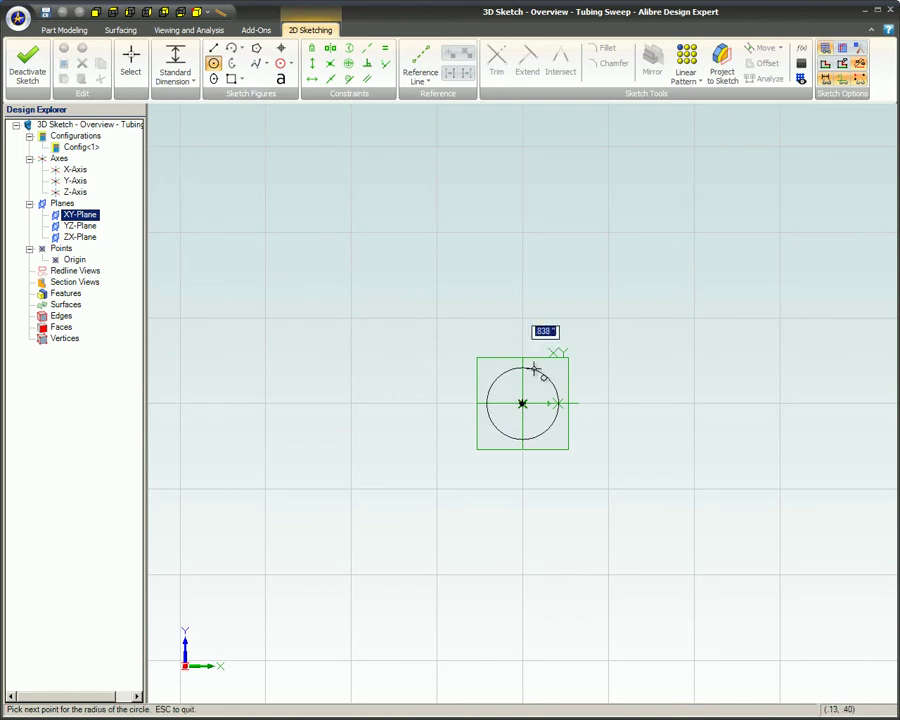
click(542, 370)
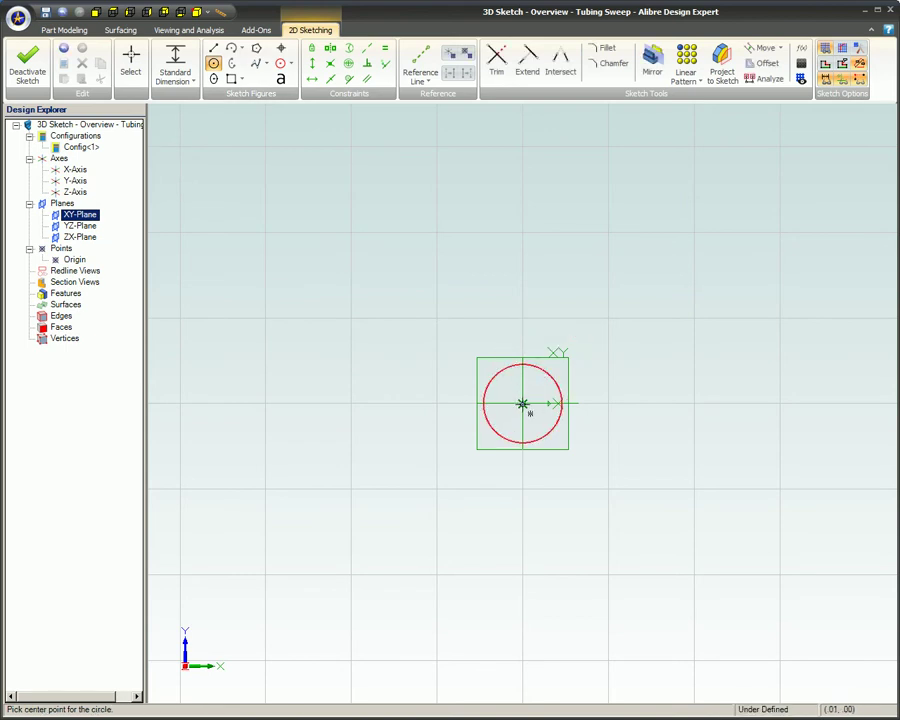
click(522, 403)
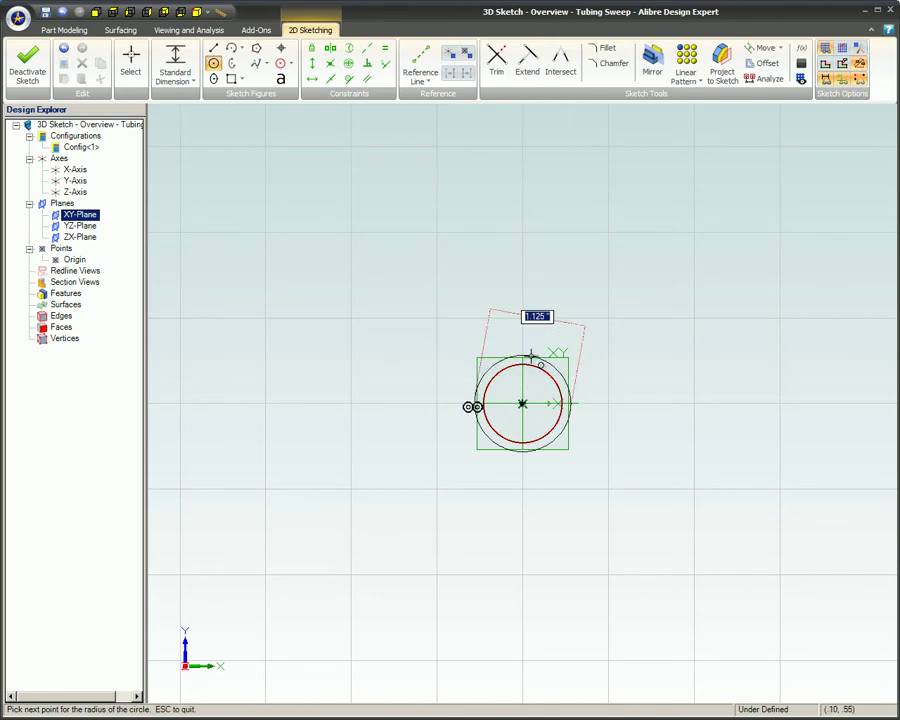
click(531, 356)
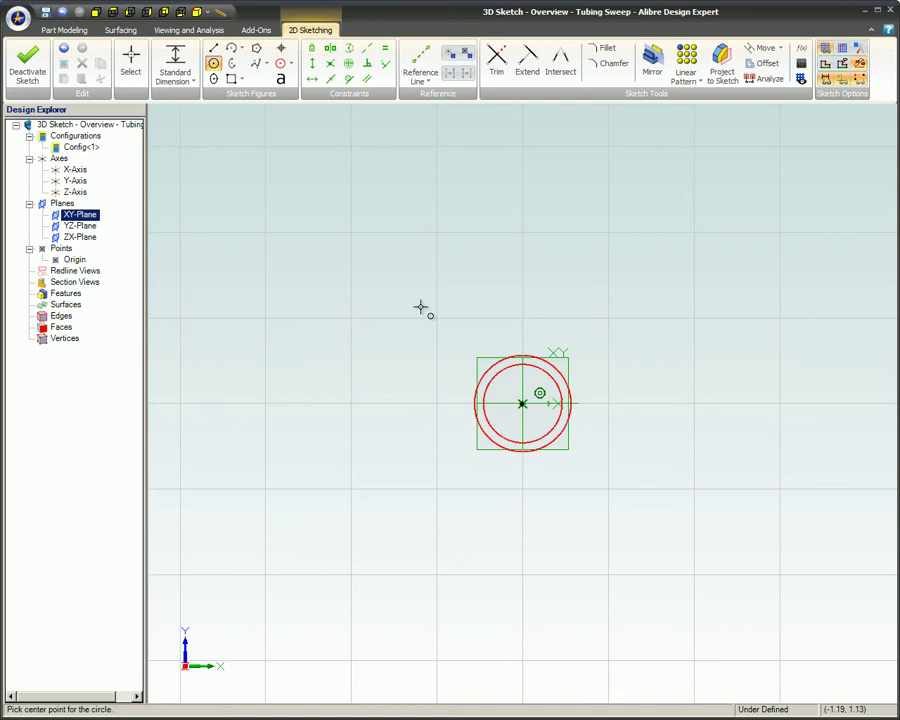
key(Escape)
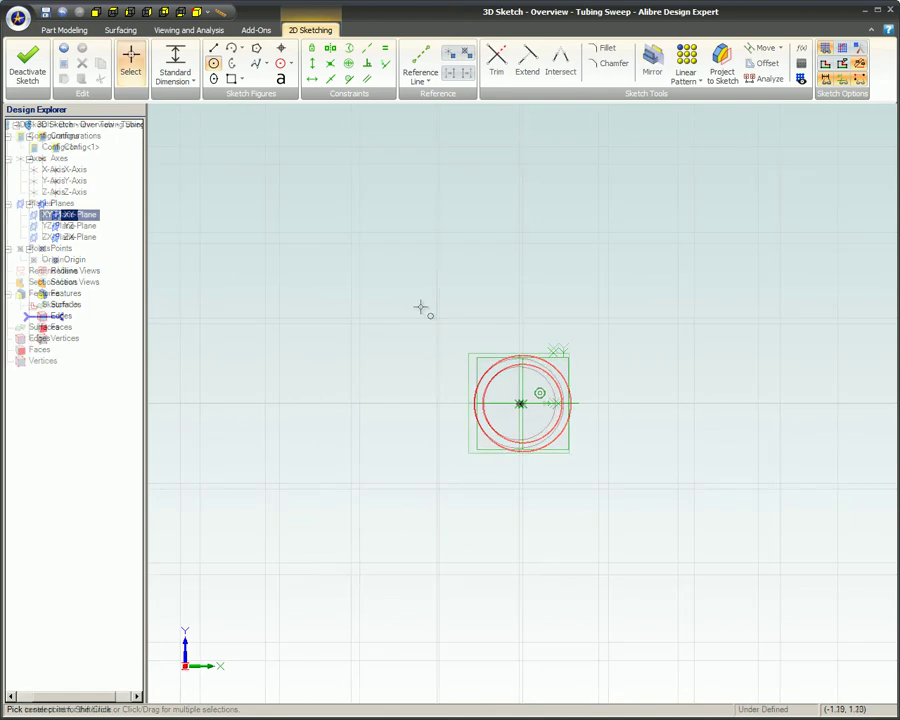
Close the circle sketch, activate a new 3D sketch, and zoom out with the origin lower left
click(23, 60)
click(40, 81)
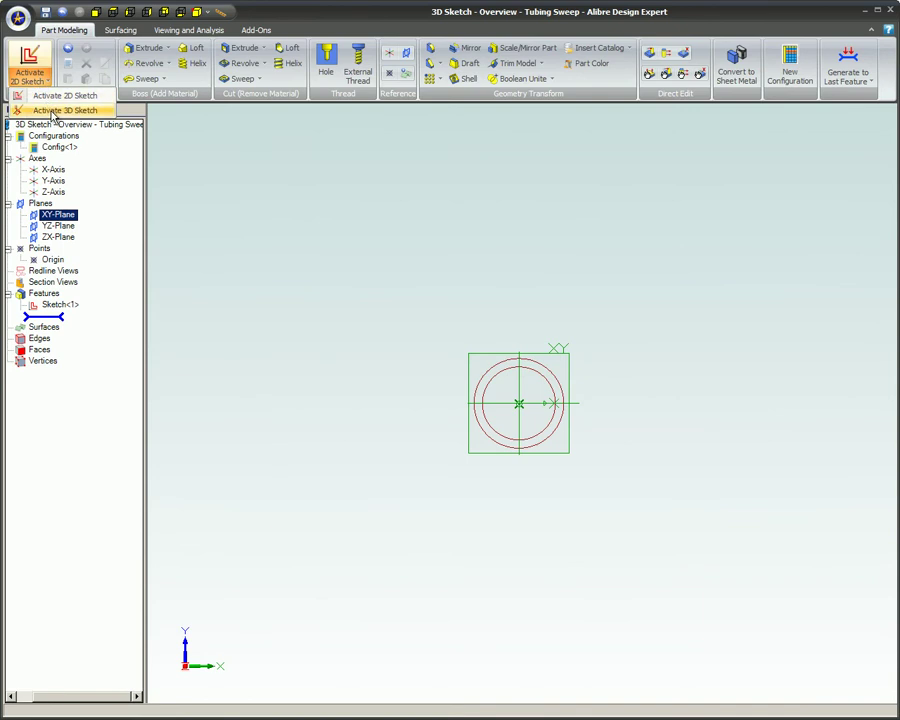
click(50, 110)
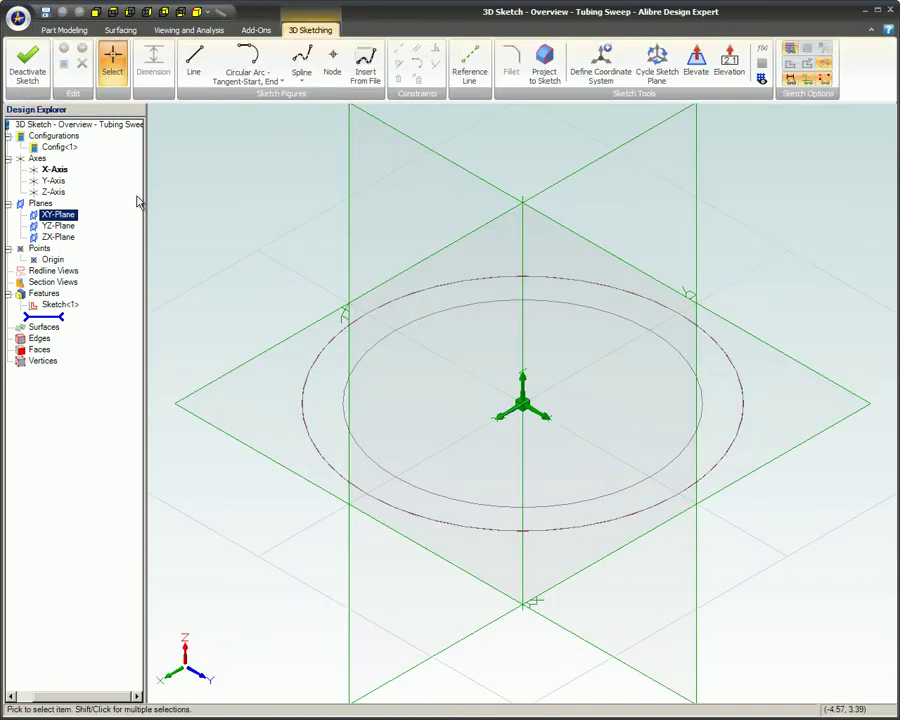
scroll(458, 390, down, 1)
scroll(461, 392, down, 4)
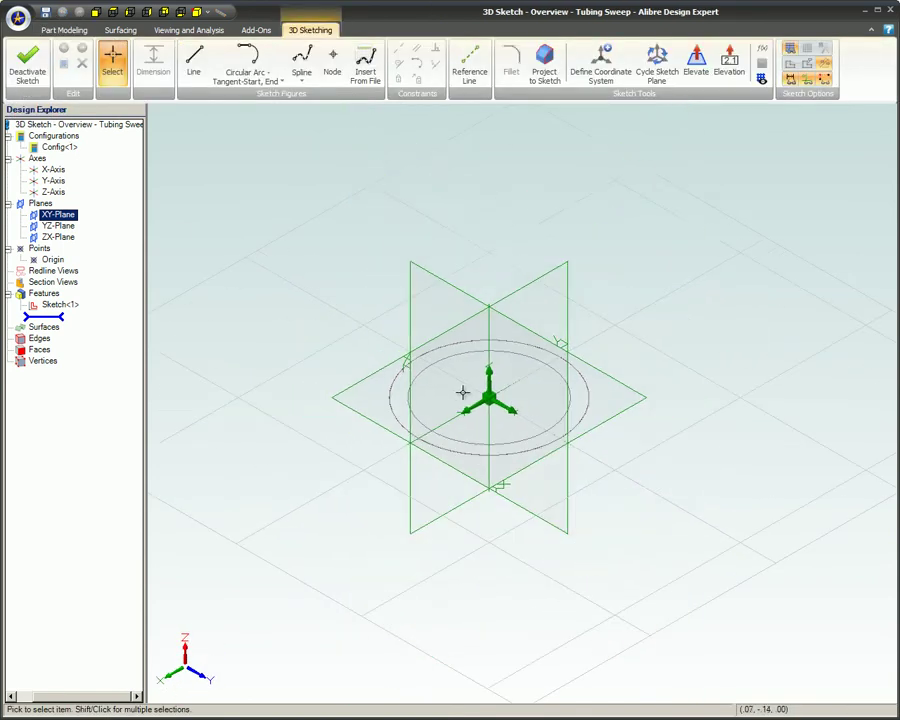
middle_drag(462, 395, 393, 560)
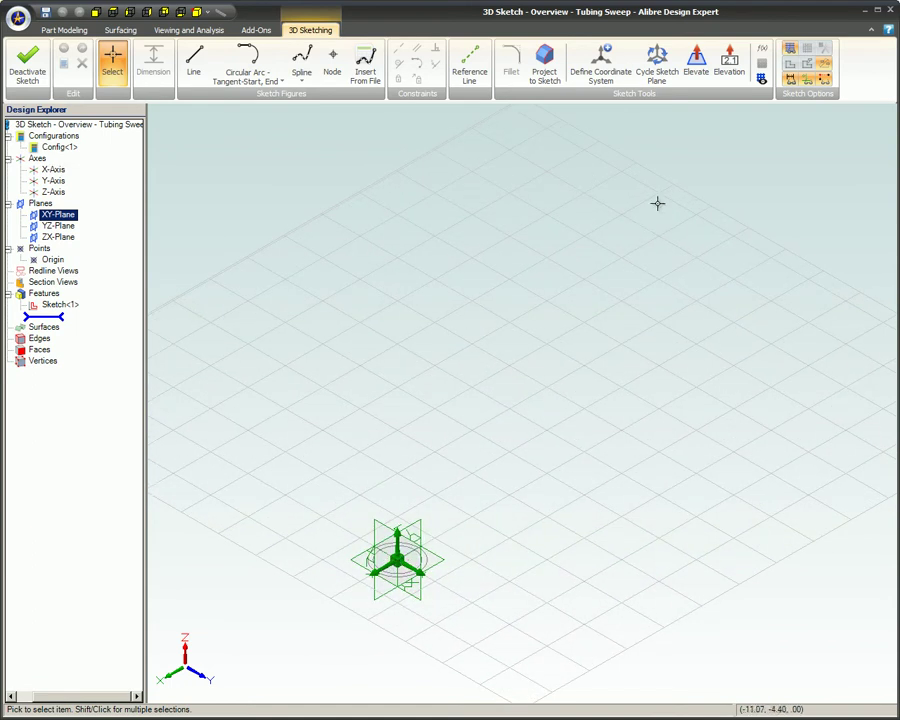
On a vertical sketch plane, draw a vertical line about 5 long up from the origin
click(659, 74)
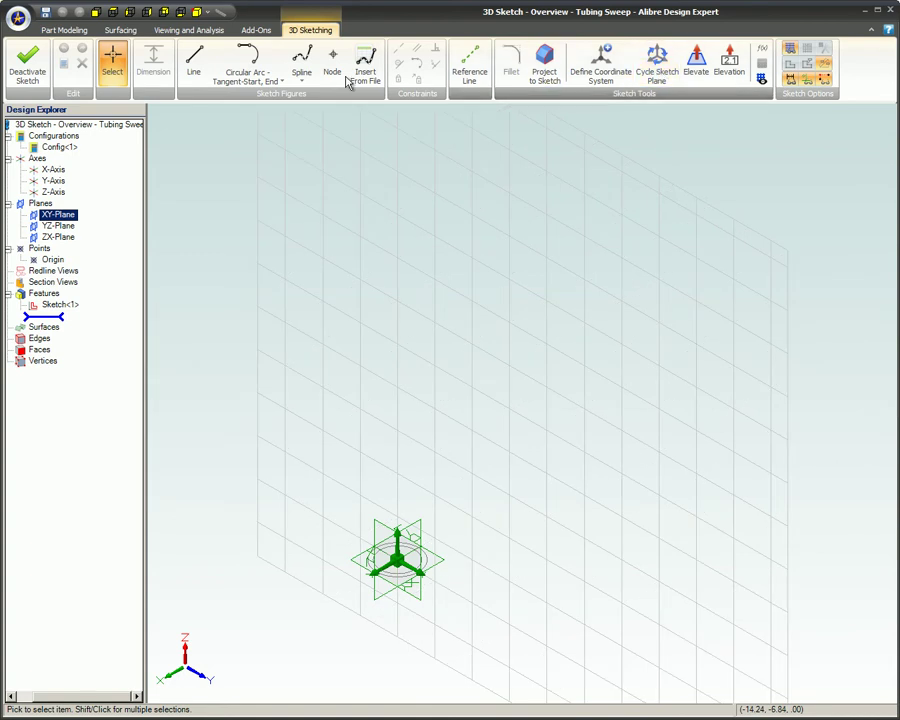
click(194, 62)
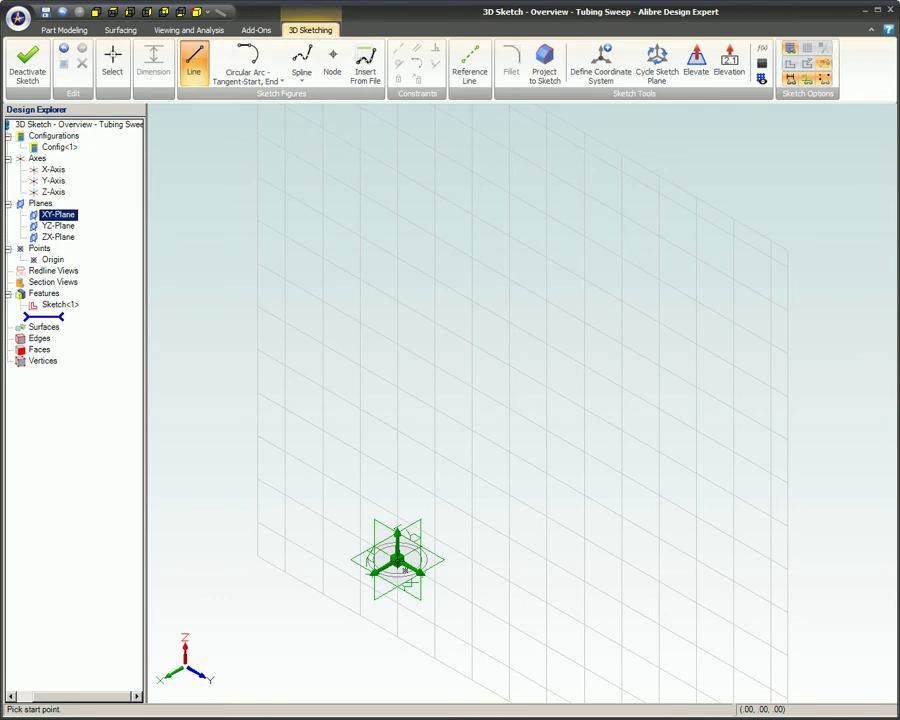
click(398, 562)
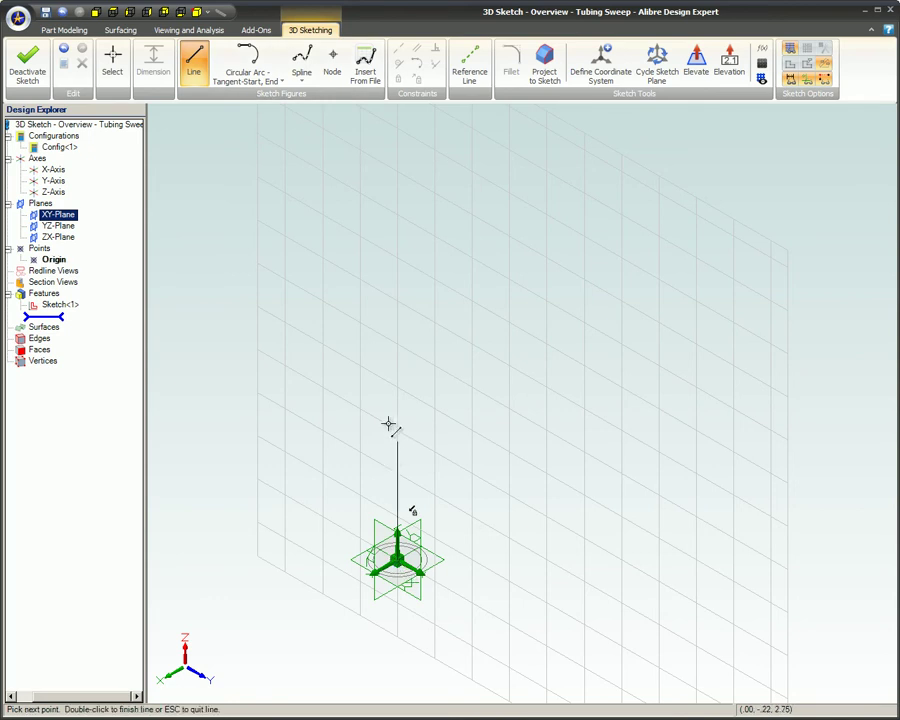
double_click(397, 344)
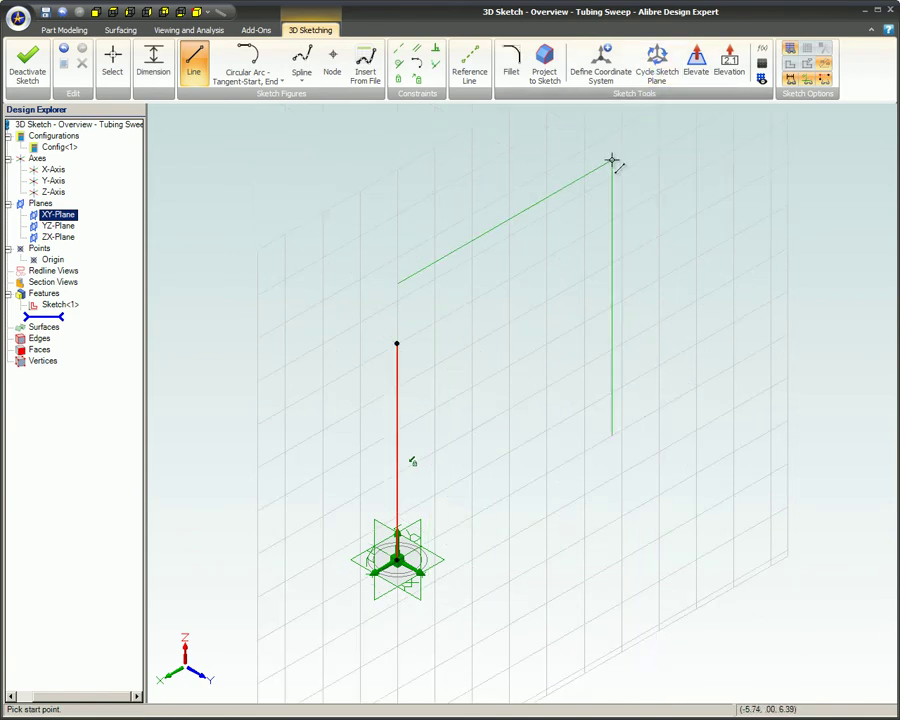
Cycle back to a vertical plane and add three zigzag lines from the vertical line's top
right_click(612, 160)
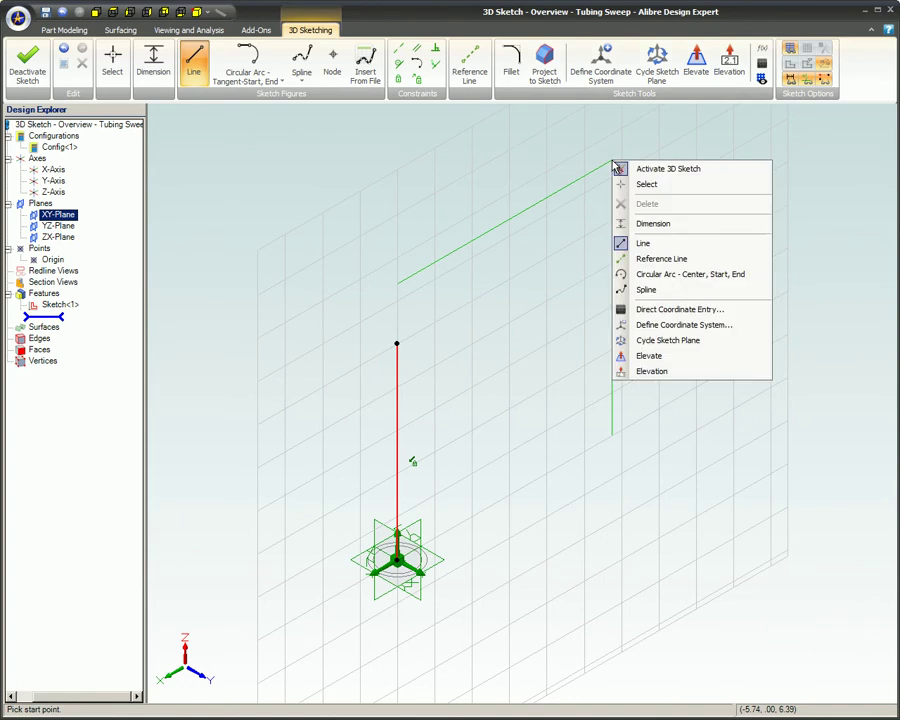
click(676, 341)
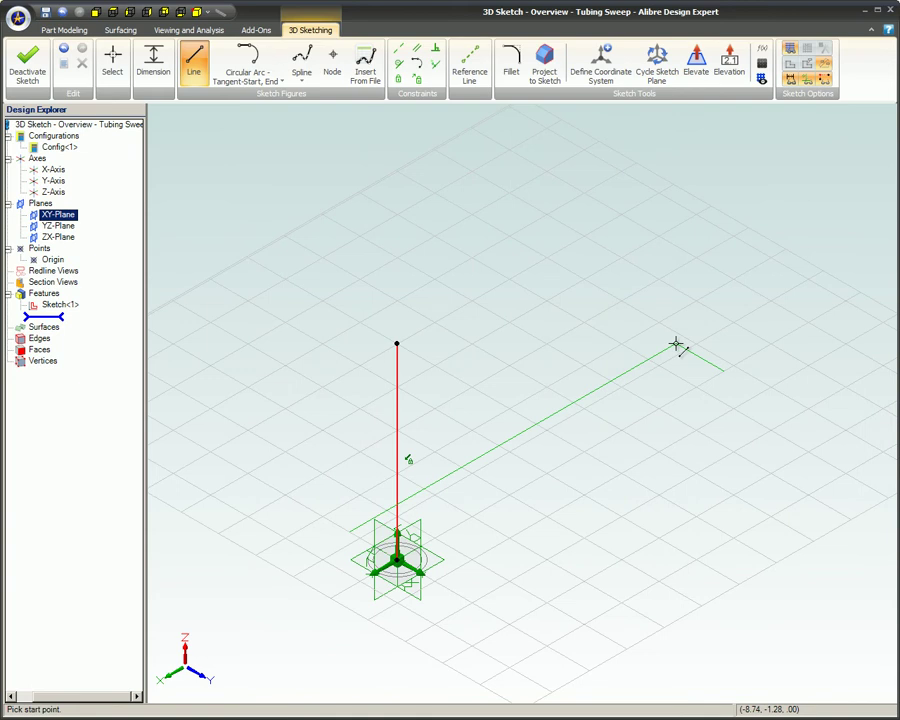
key(Tab)
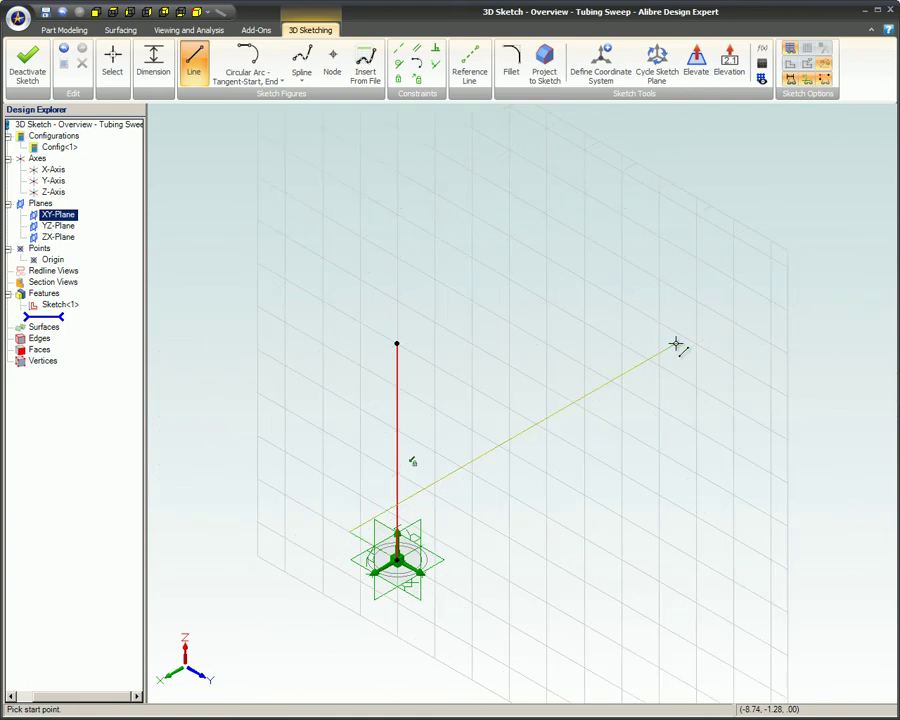
key(Tab)
key(Tab)
key(Tab)
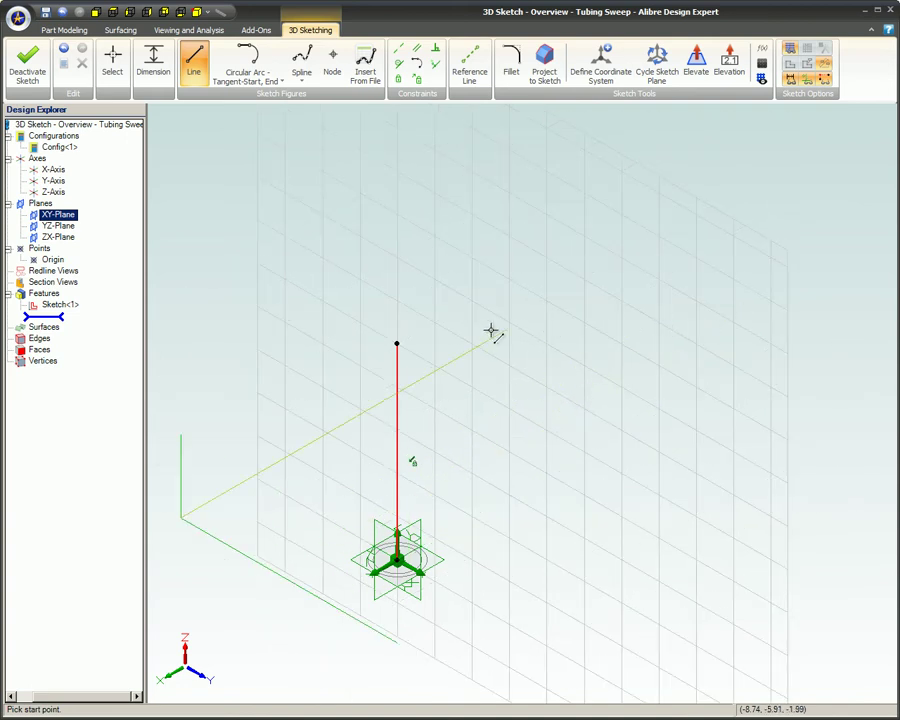
click(397, 343)
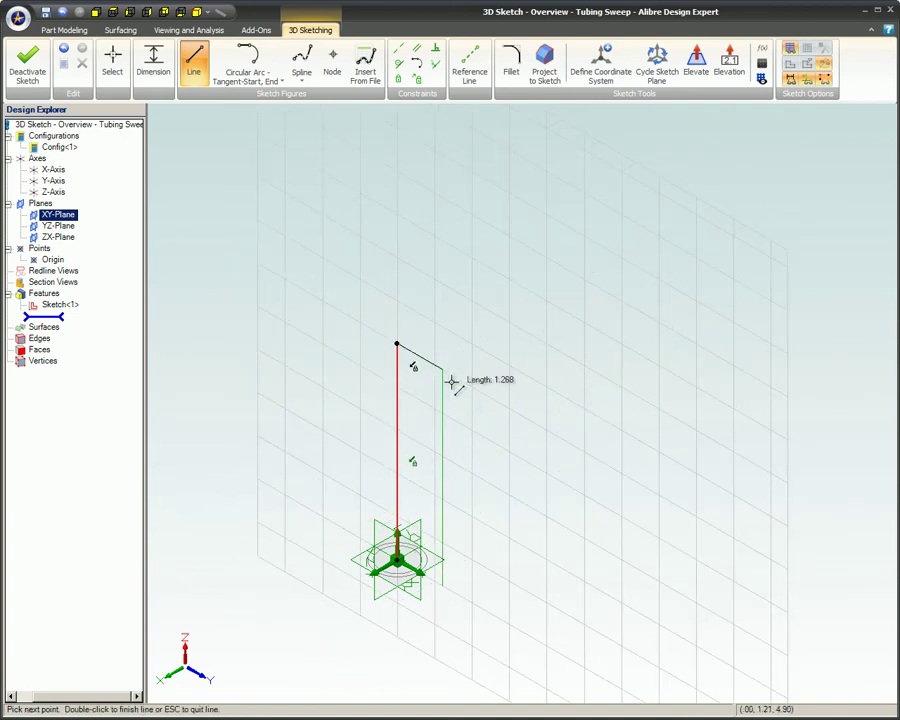
double_click(582, 449)
click(583, 450)
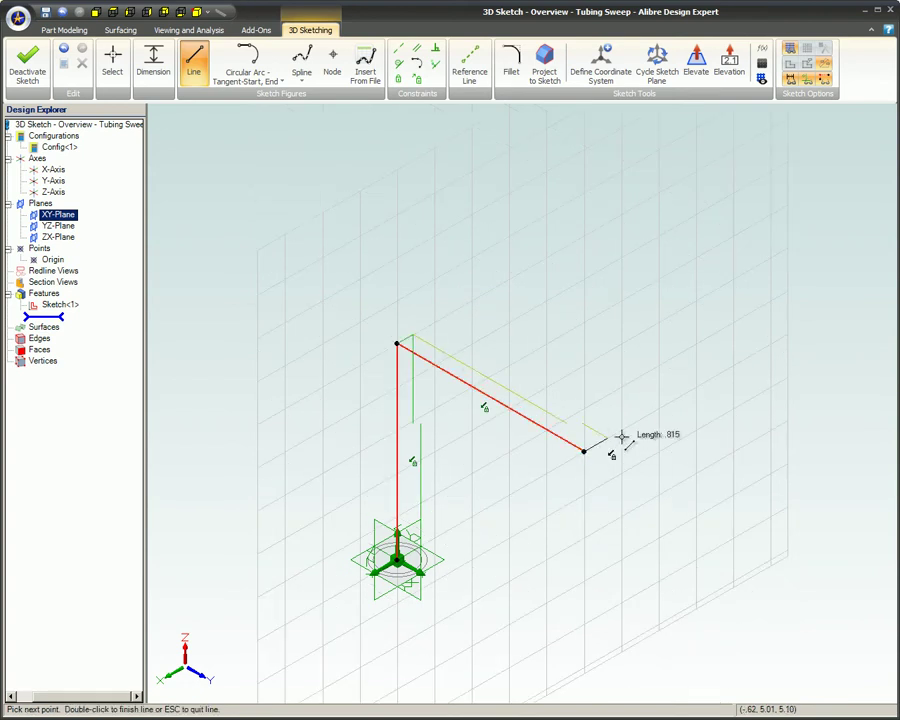
click(697, 386)
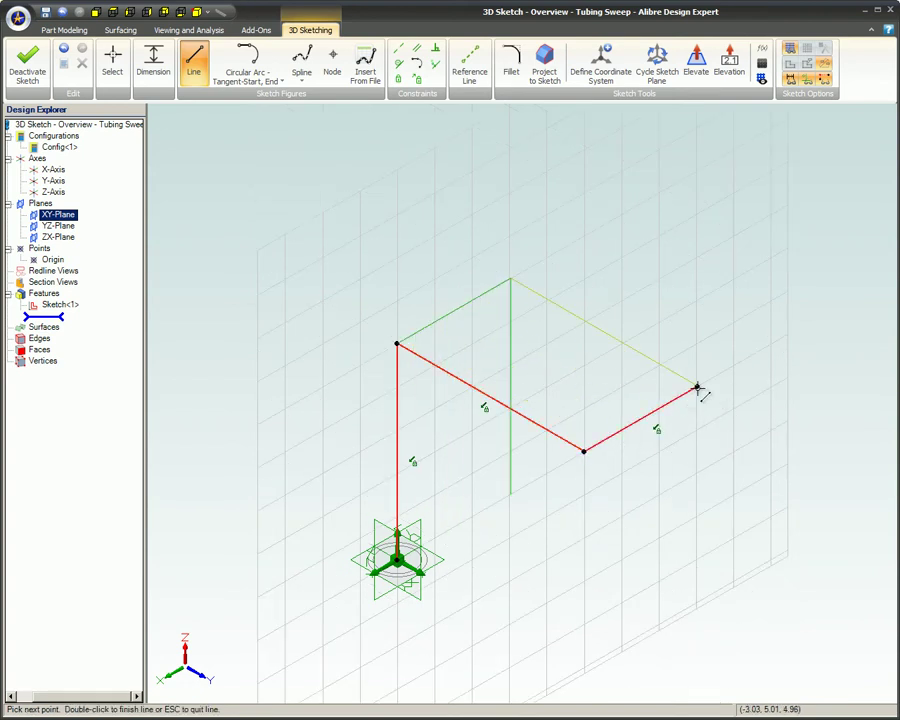
double_click(697, 535)
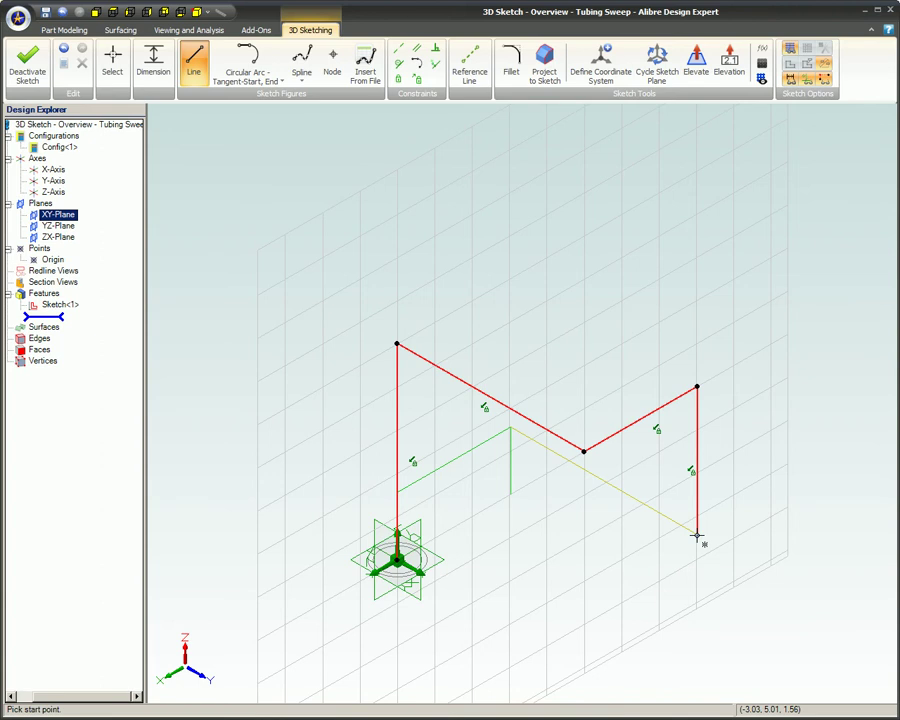
Draw two lines from the bottom endpoint back toward the middle, then orbit the view
click(697, 535)
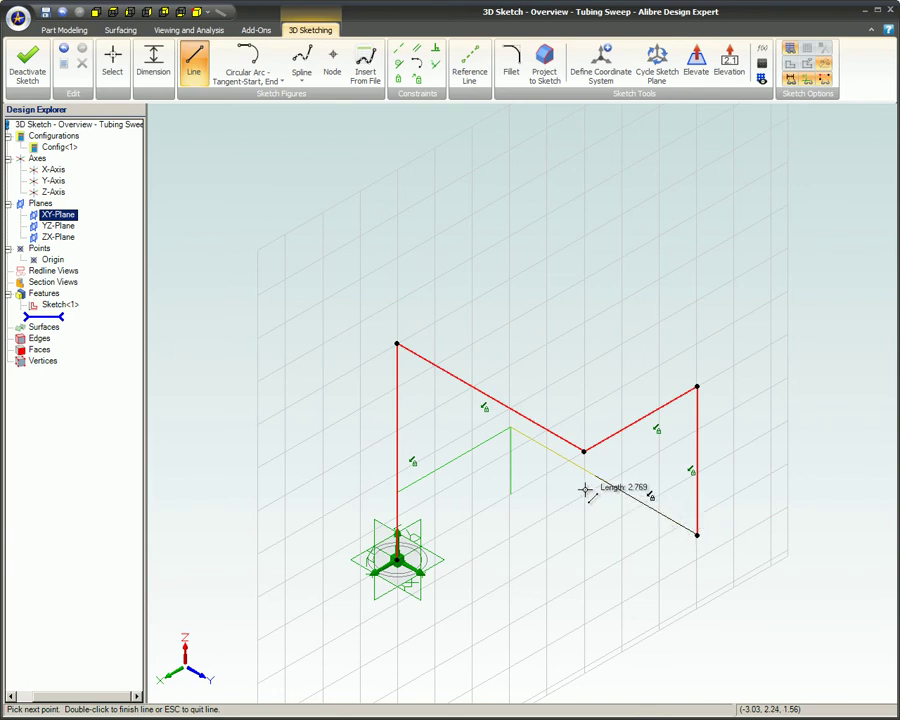
click(511, 428)
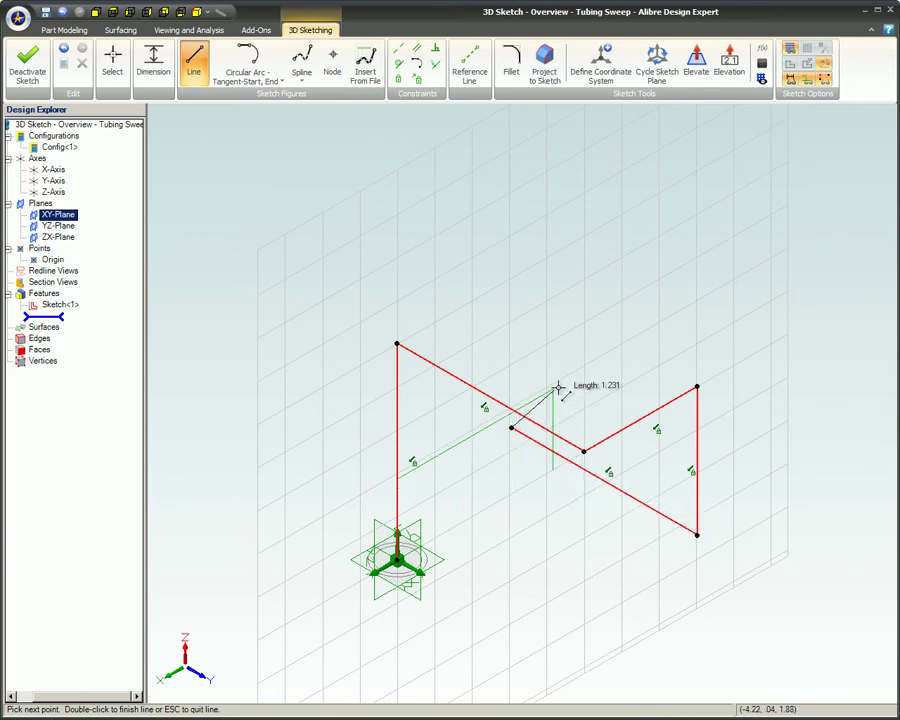
double_click(619, 366)
mouse_move(642, 375)
middle_down()
mouse_move(657, 374)
mouse_move(643, 376)
mouse_move(631, 331)
middle_up()
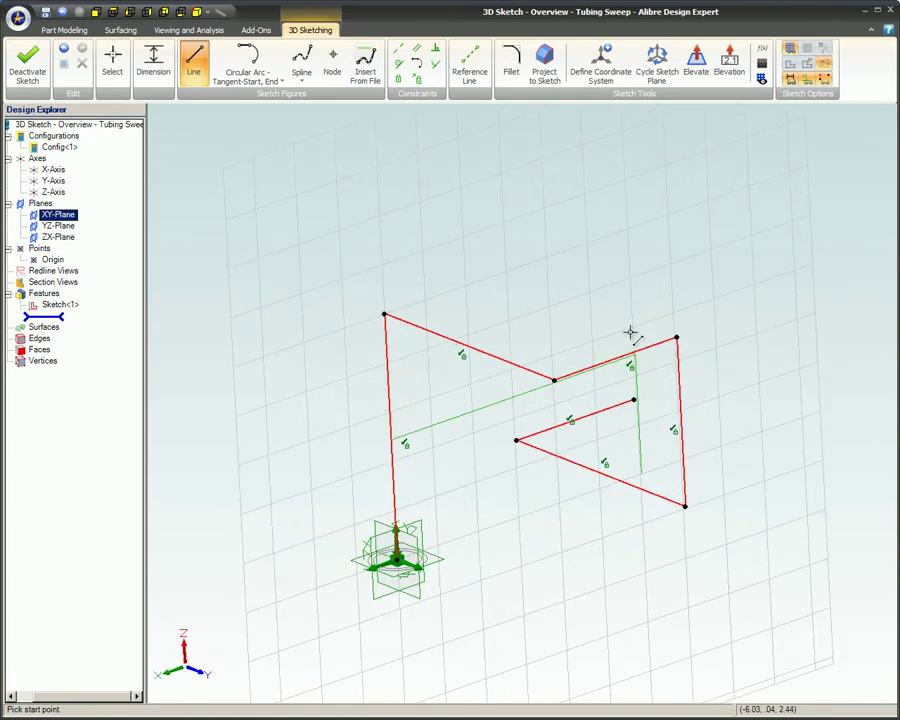
Fillet the inner and lower-right corners of the 3D path with radius 1.000
click(511, 65)
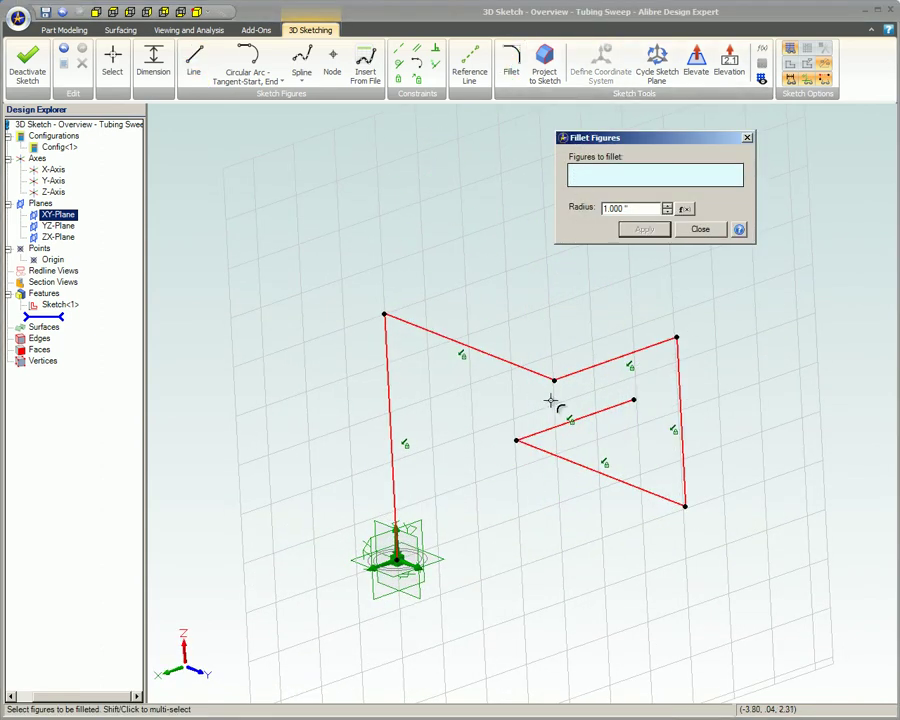
click(607, 409)
click(642, 489)
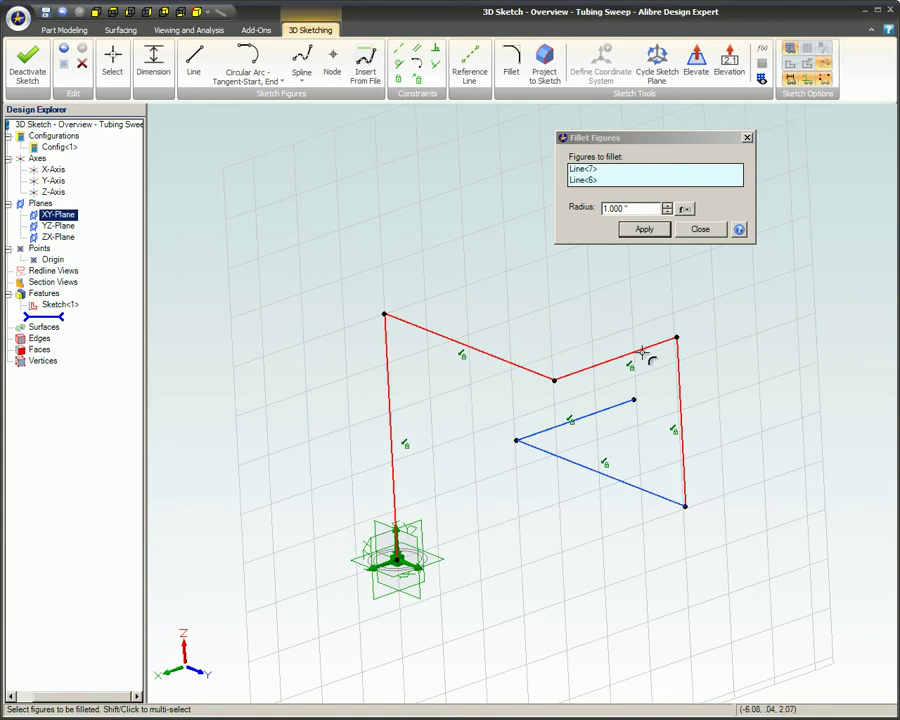
click(644, 229)
click(573, 463)
click(679, 388)
click(644, 229)
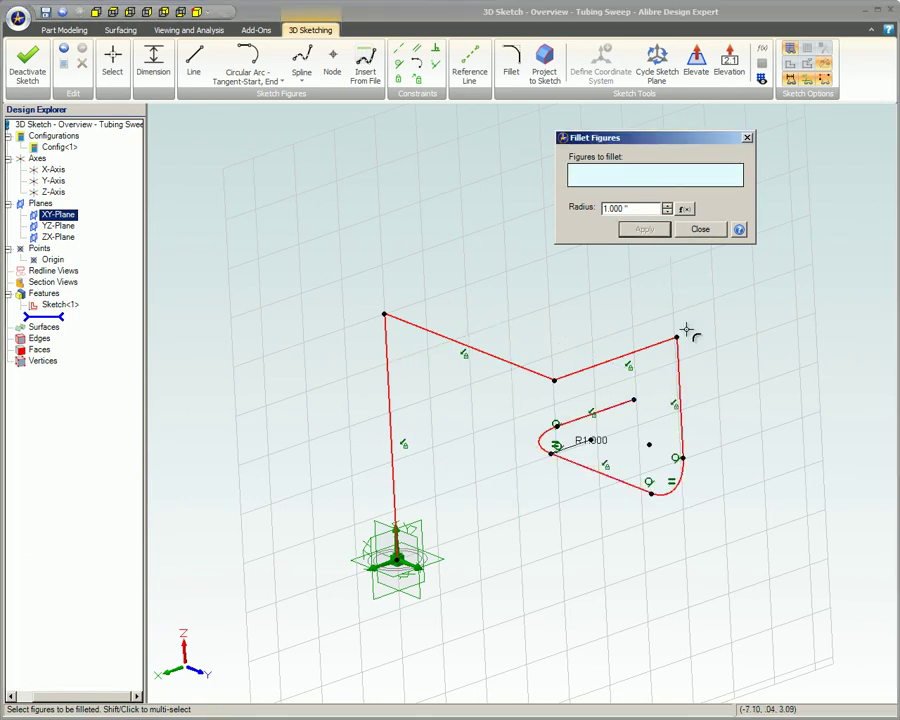
Fillet the upper-right, upper and top-left corners with radius 1.000 and close Fillet
click(681, 378)
click(622, 347)
click(640, 229)
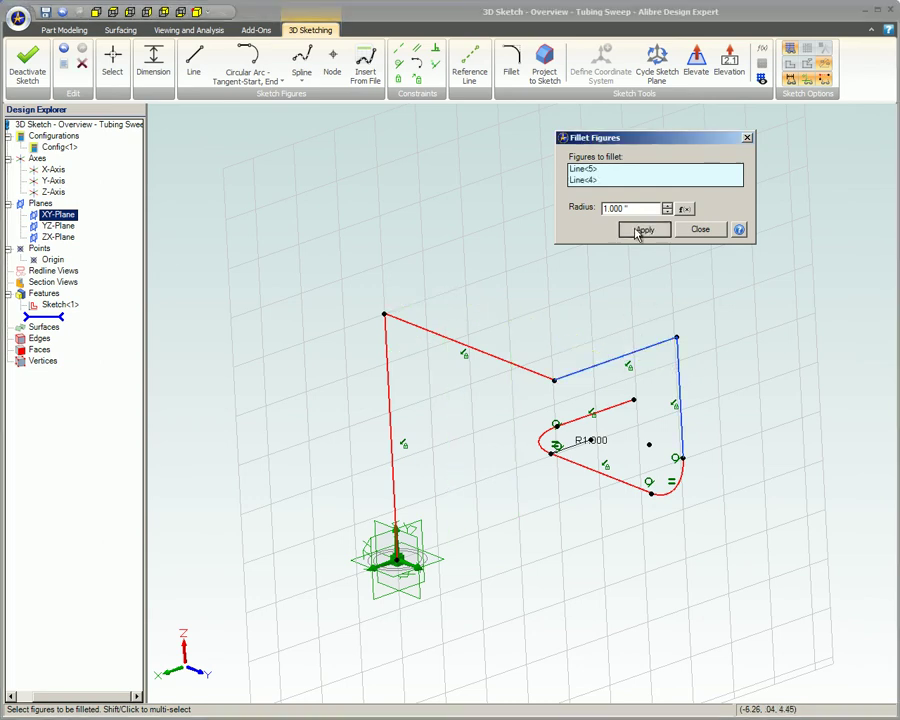
click(595, 365)
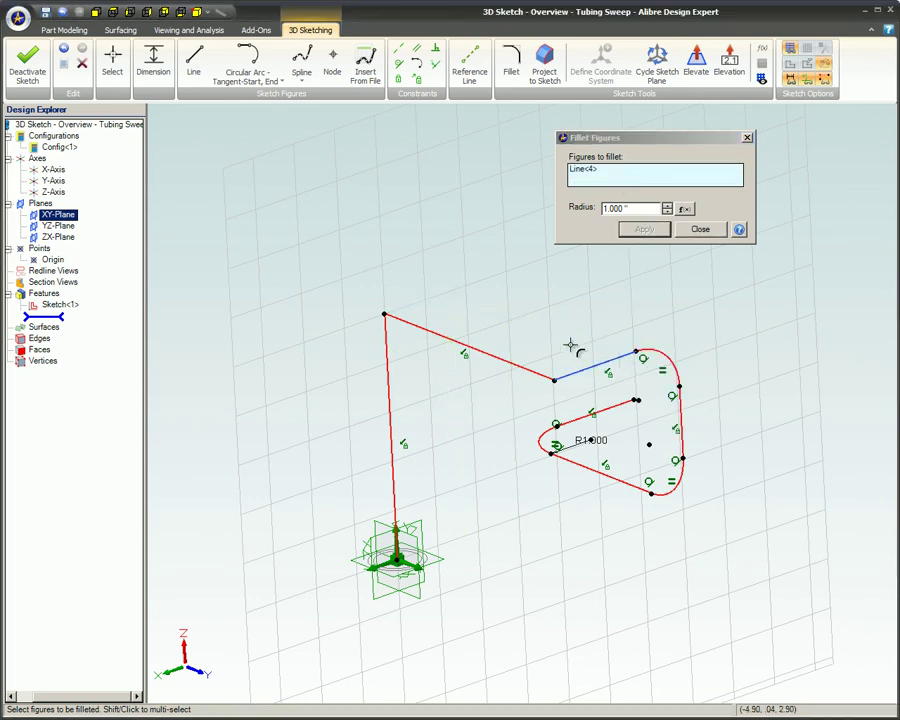
click(478, 349)
click(640, 229)
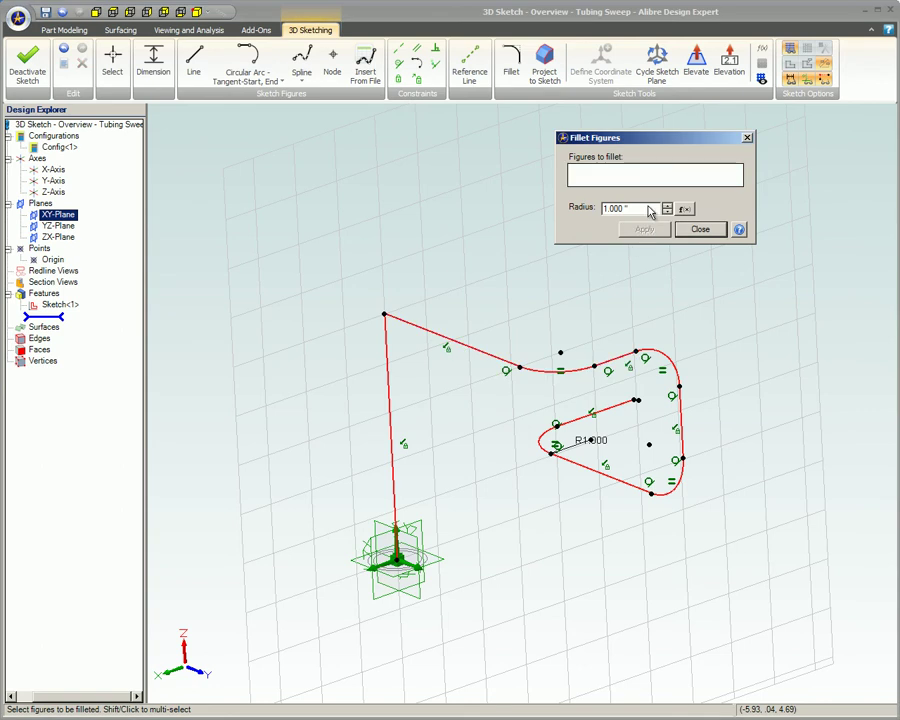
click(490, 350)
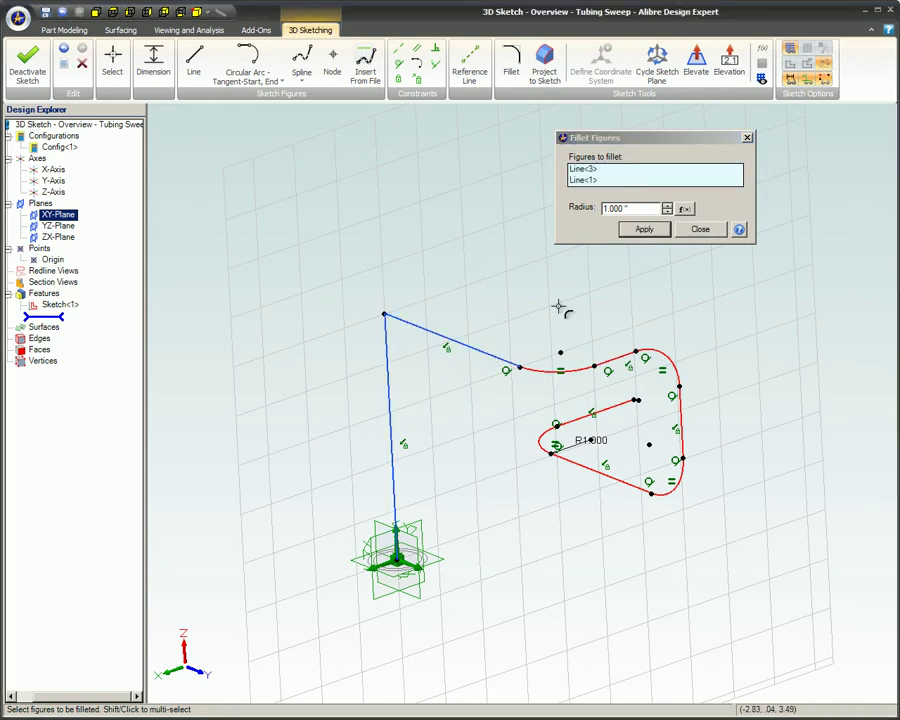
click(640, 229)
click(700, 229)
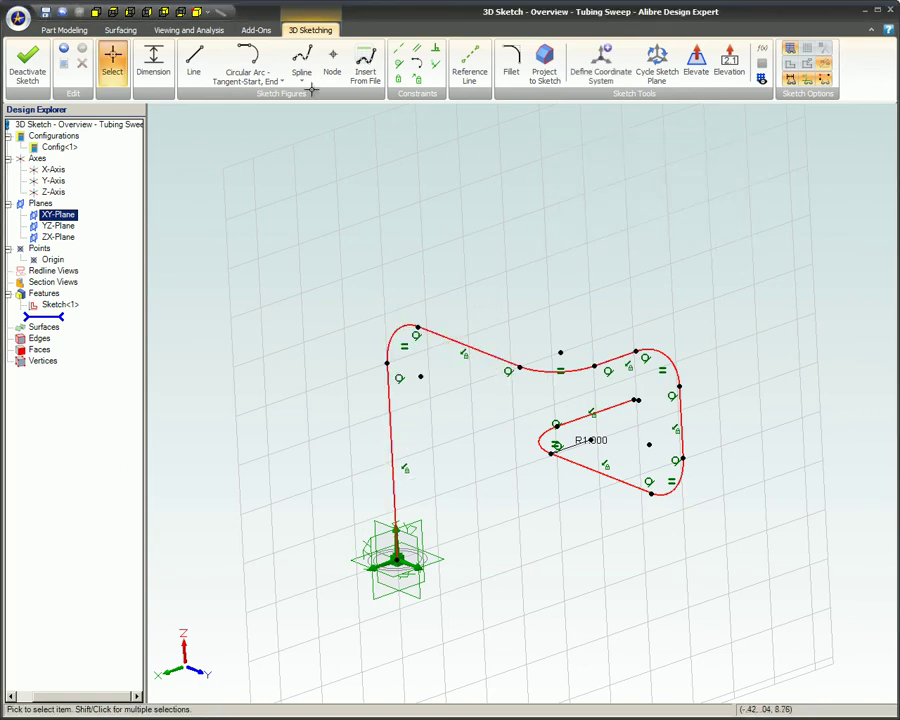
Sweep the circle Sketch<1> along 3D Sketch<1> into a tube and orbit to inspect it
click(64, 30)
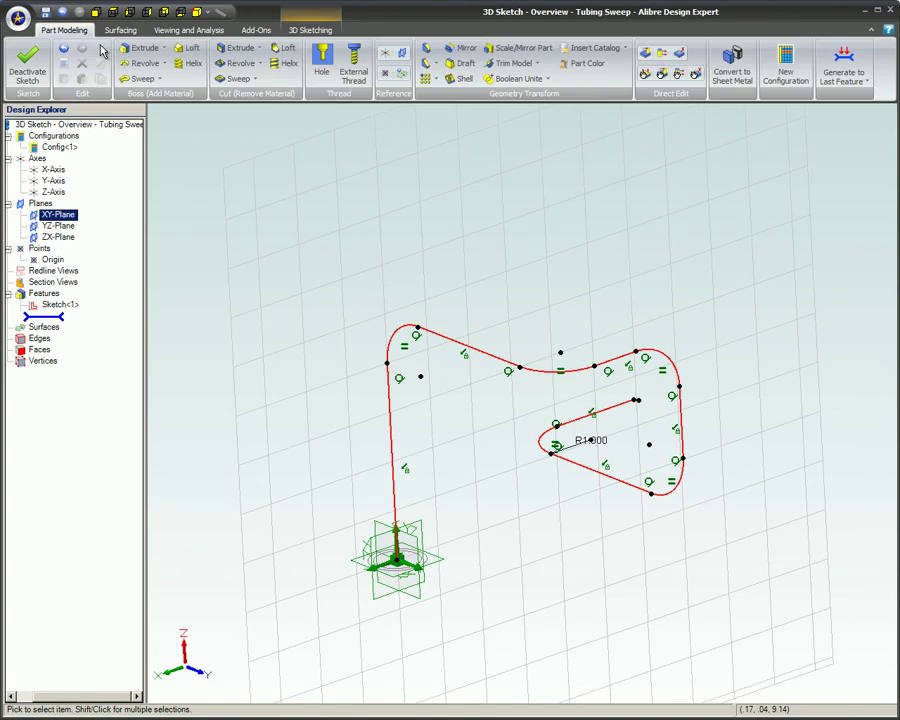
click(141, 80)
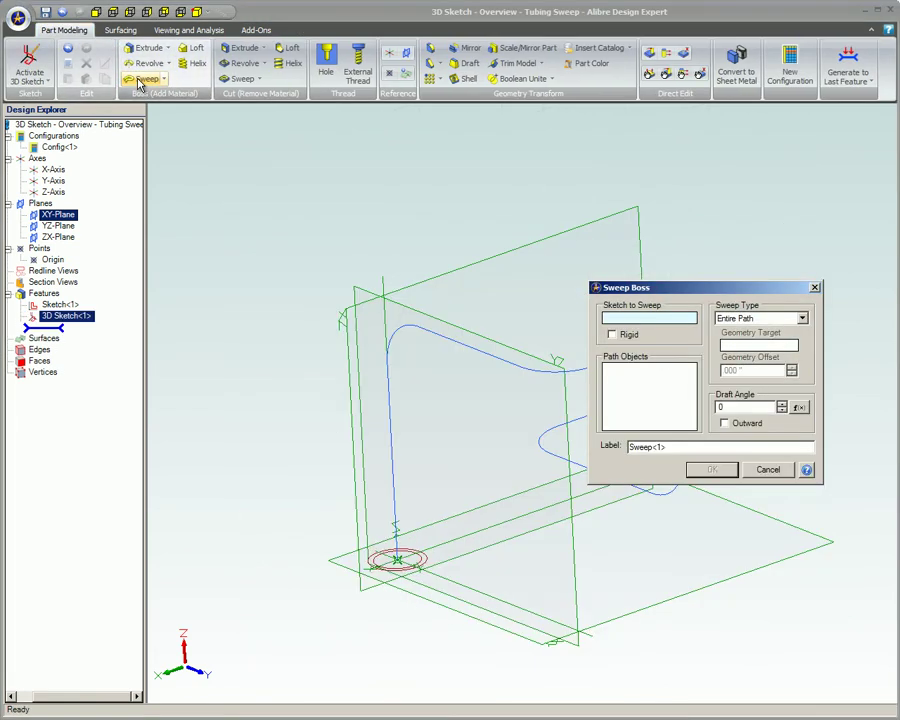
mouse_move(697, 293)
mouse_down()
mouse_move(717, 187)
mouse_move(739, 133)
mouse_move(297, 154)
mouse_move(257, 140)
mouse_move(254, 117)
mouse_up()
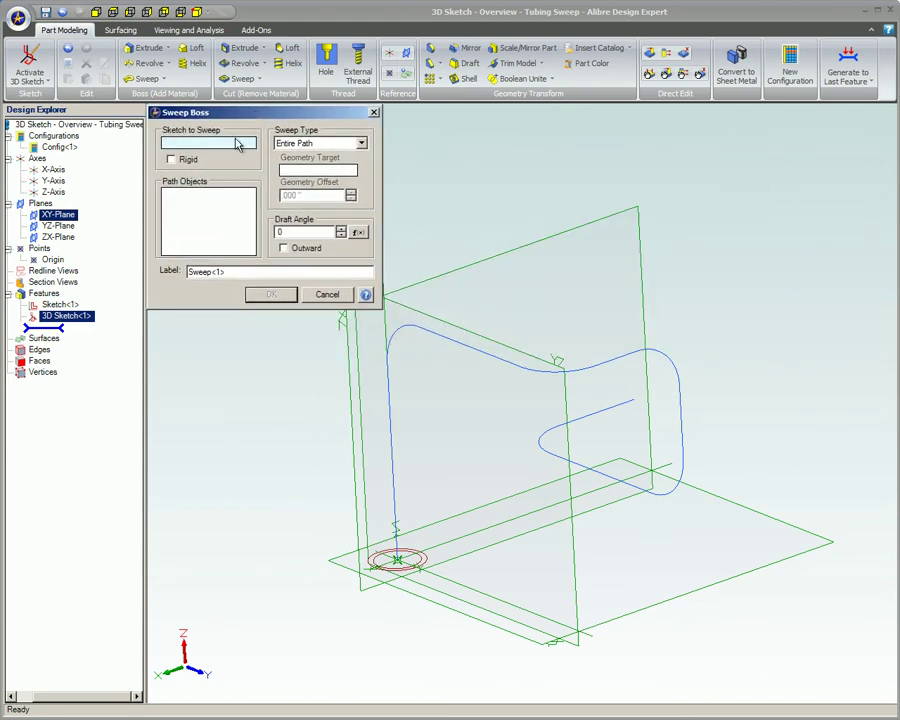
click(420, 560)
click(219, 231)
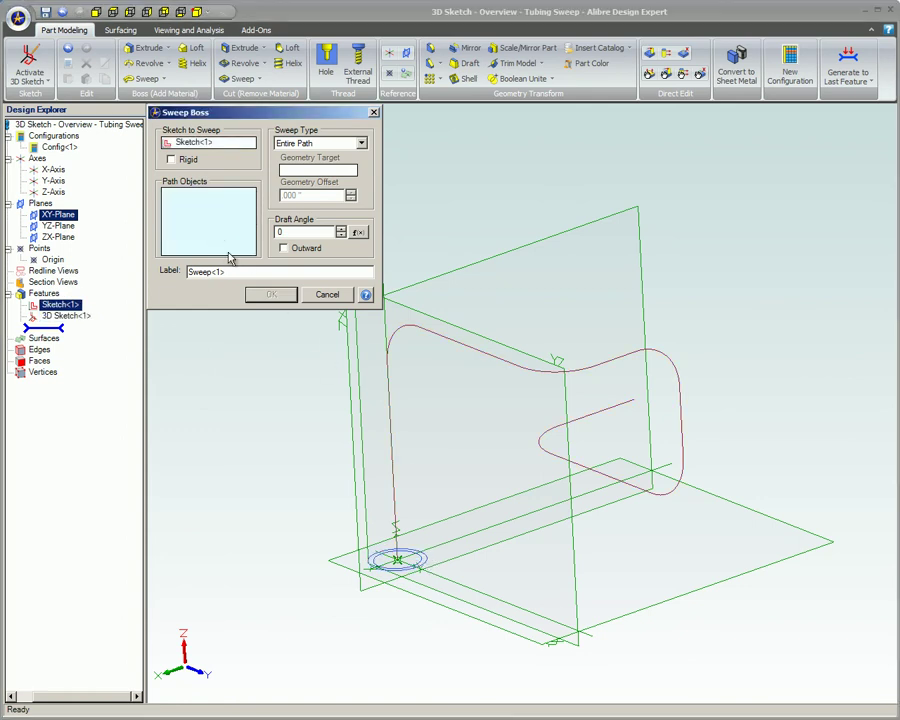
click(393, 440)
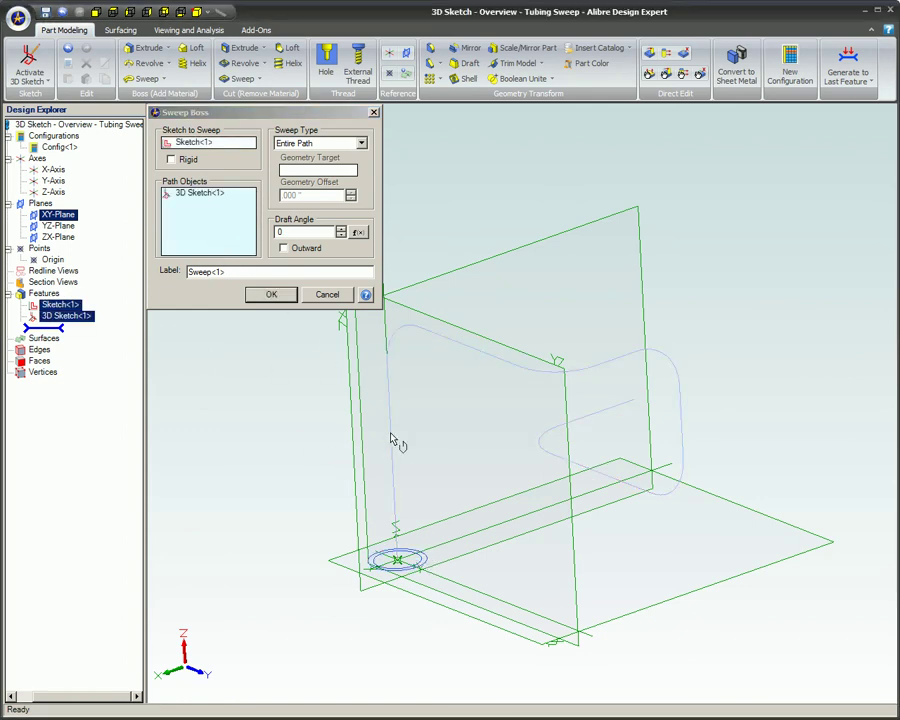
click(268, 296)
middle_drag(266, 300, 370, 236)
In isometric view, draw a spline from the small arc's end through the vertical line's base to the right arc
click(140, 11)
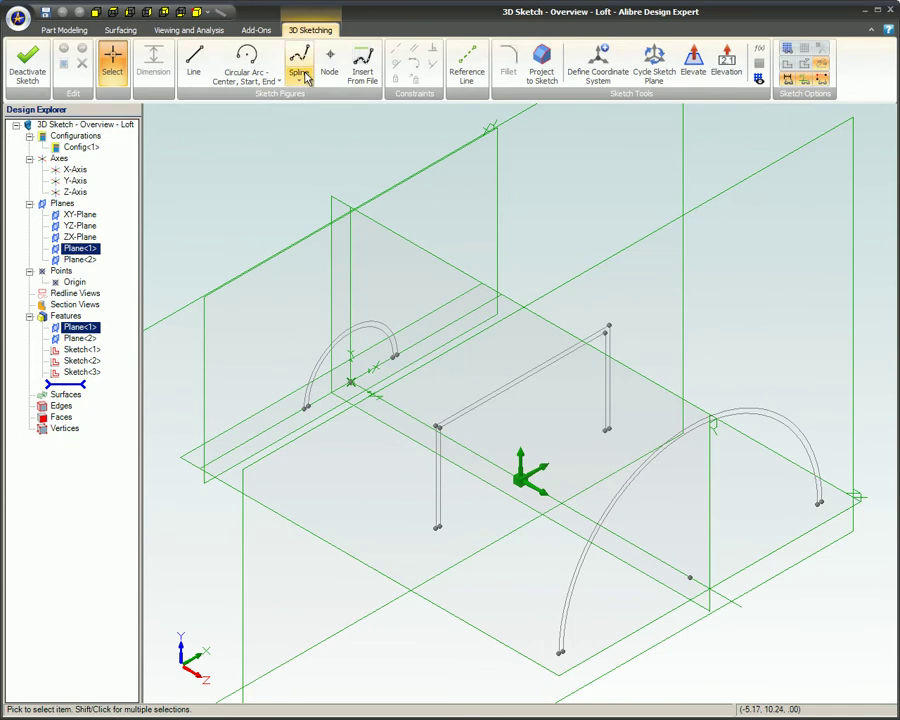
click(298, 58)
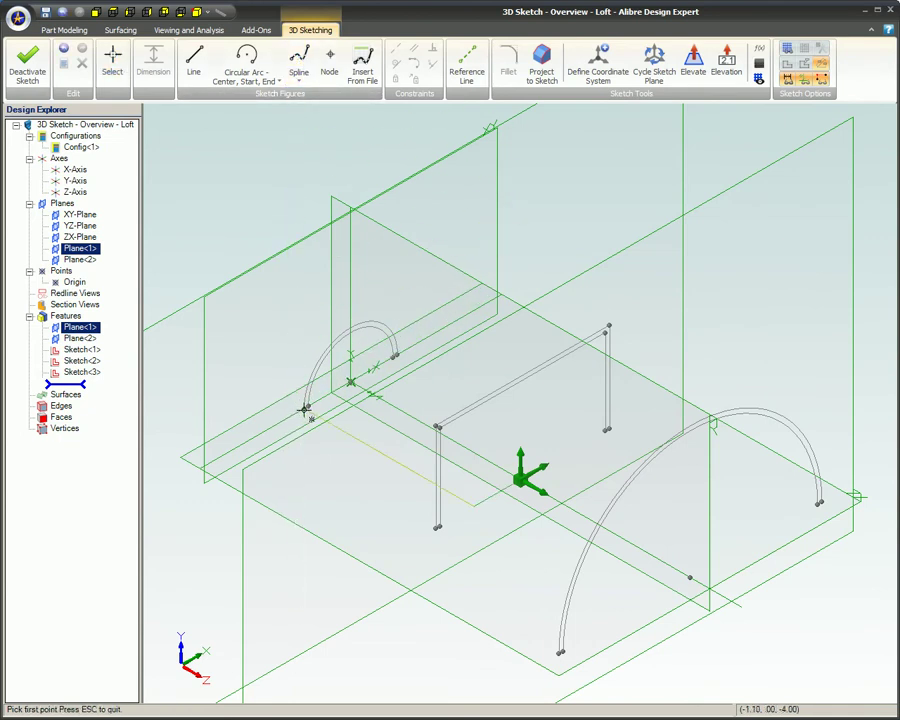
click(304, 409)
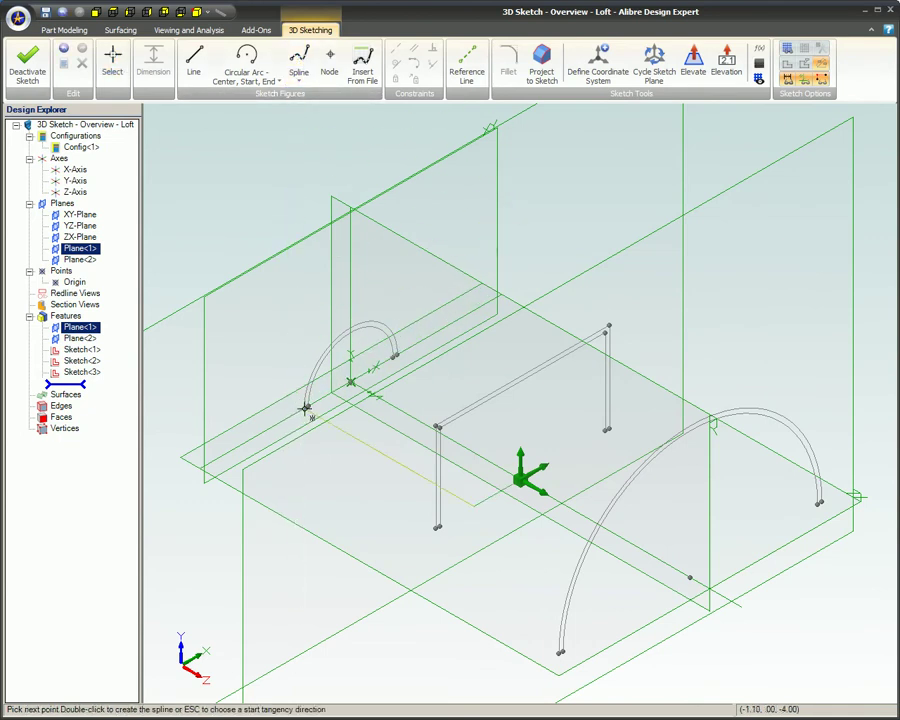
click(436, 527)
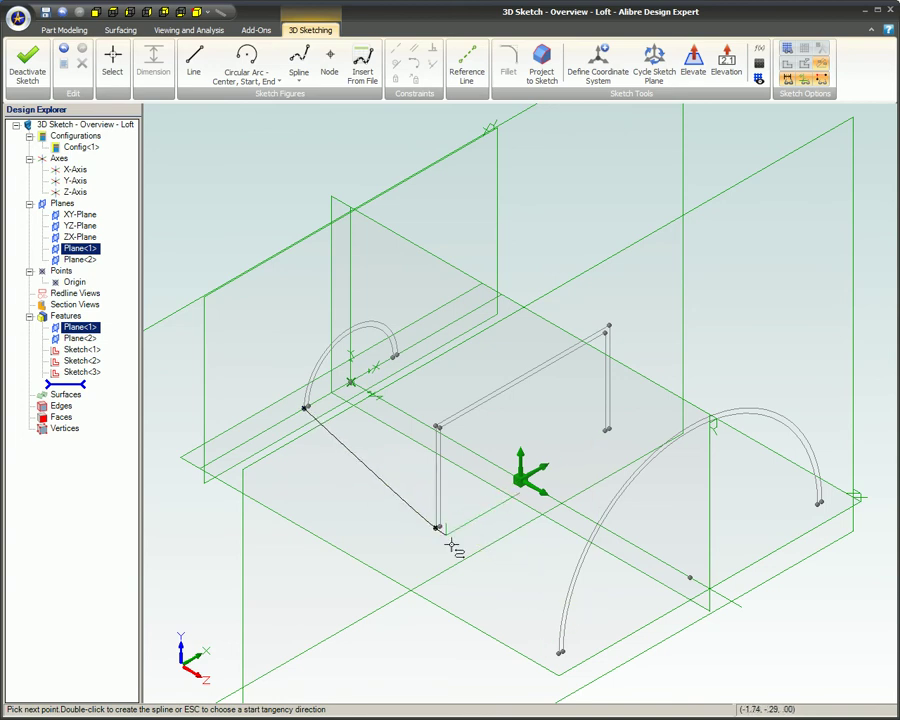
double_click(560, 653)
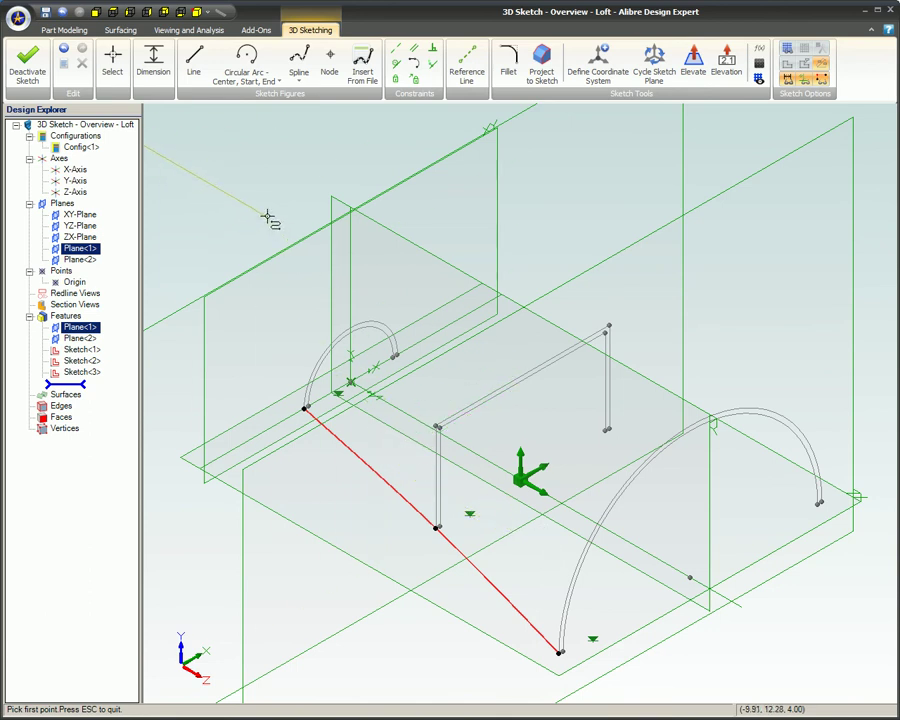
Loft through the left arc, frame profile and right arc, guided by the 3D spline
click(78, 32)
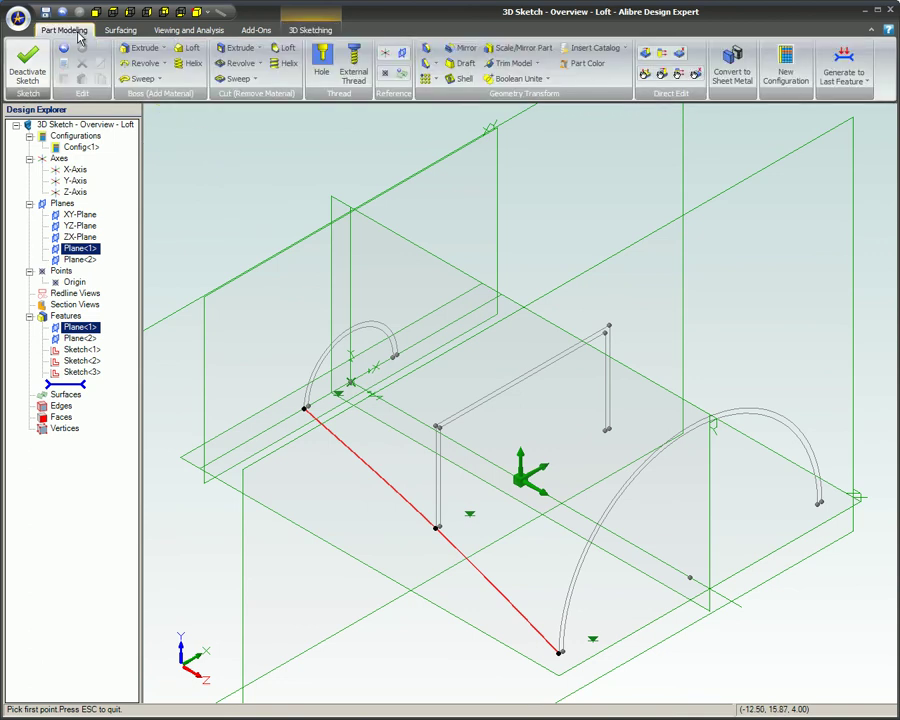
click(189, 49)
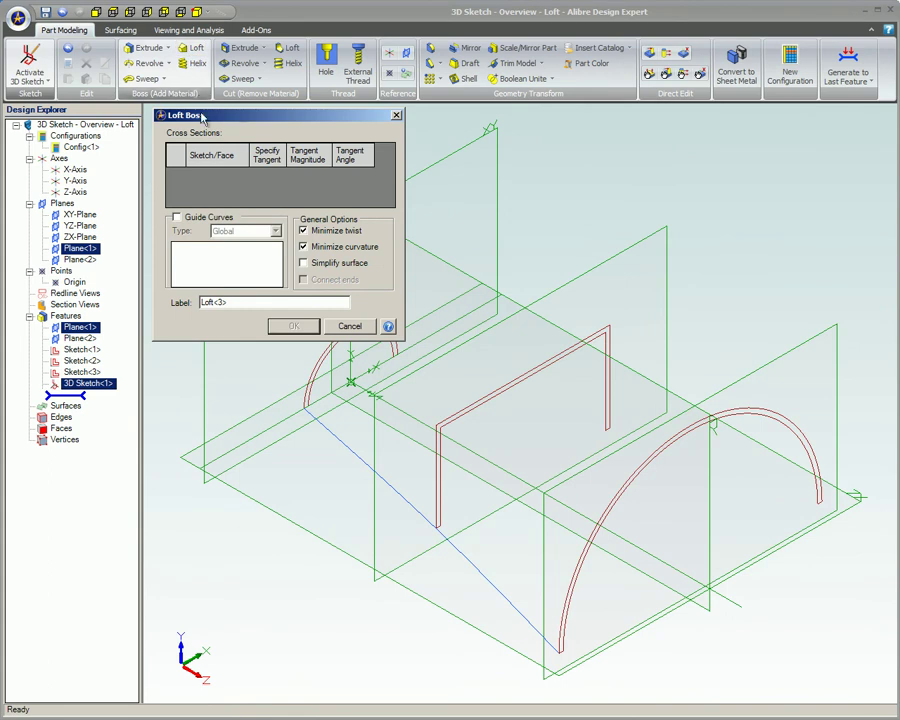
click(316, 366)
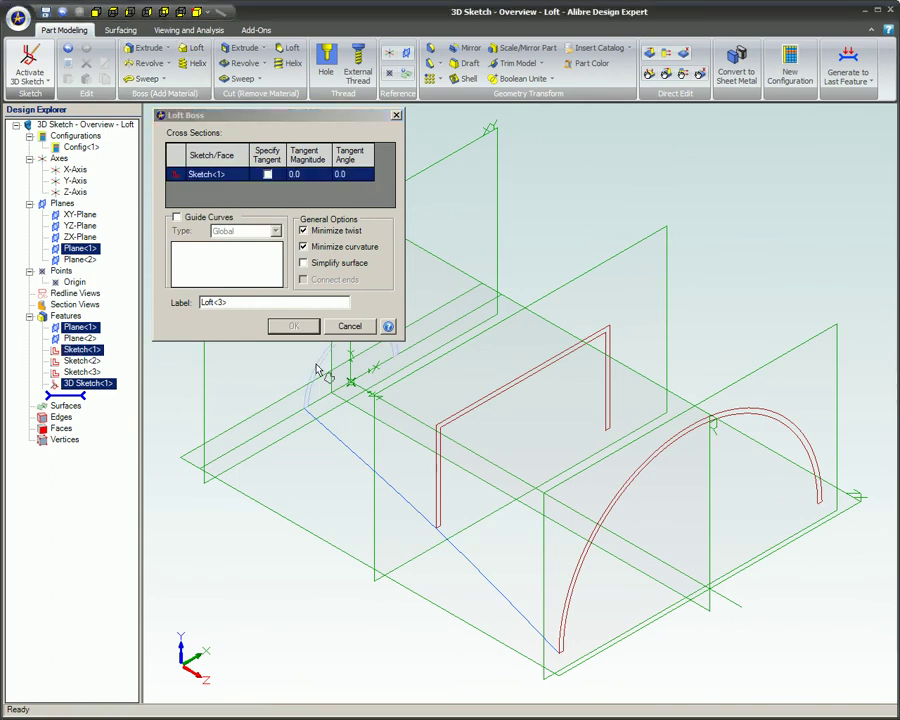
click(435, 483)
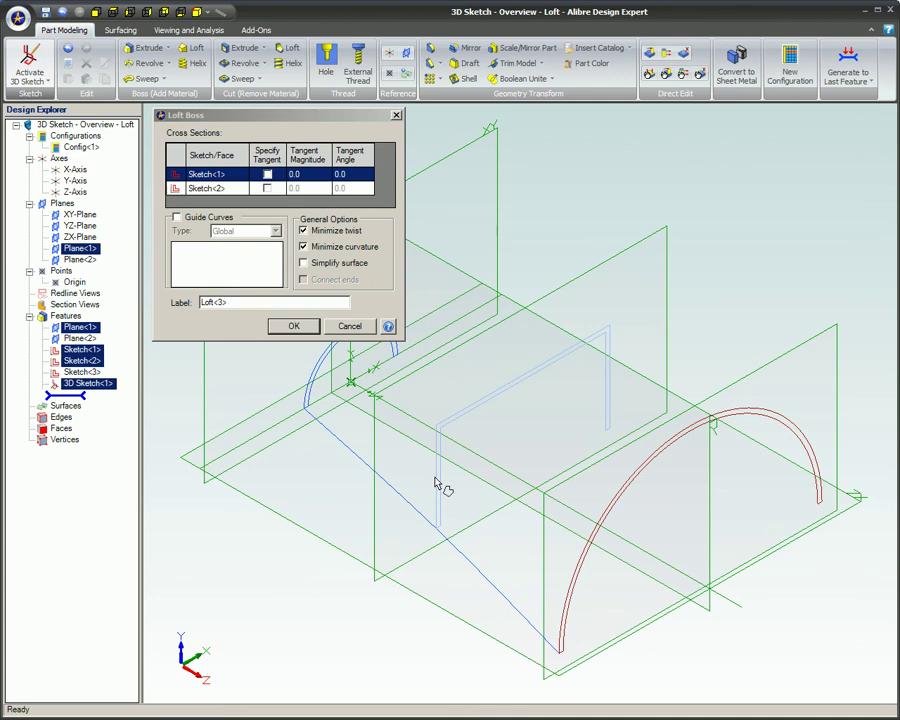
click(575, 584)
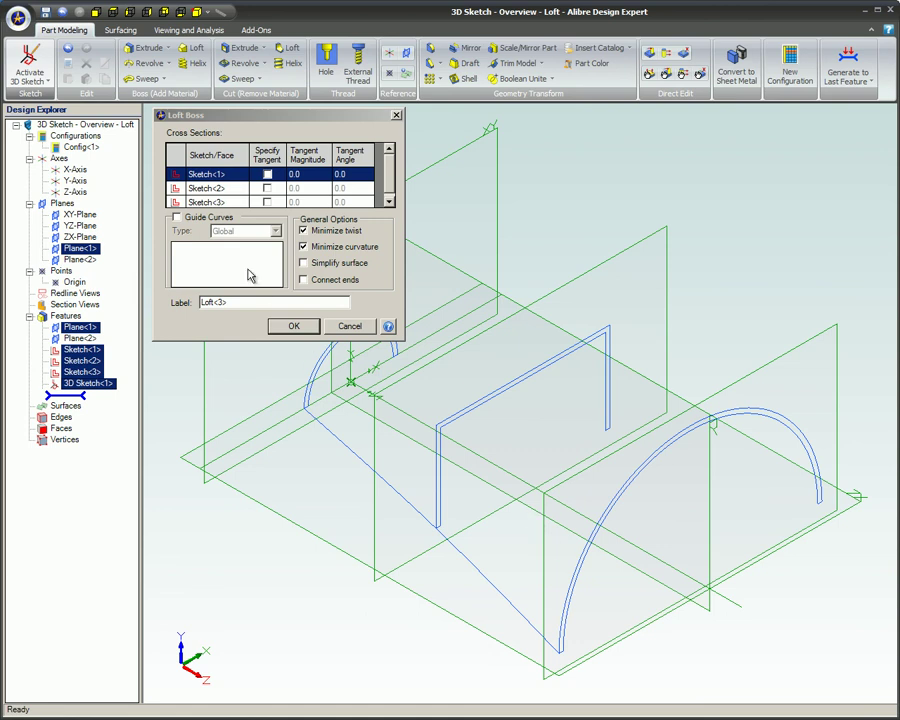
click(176, 218)
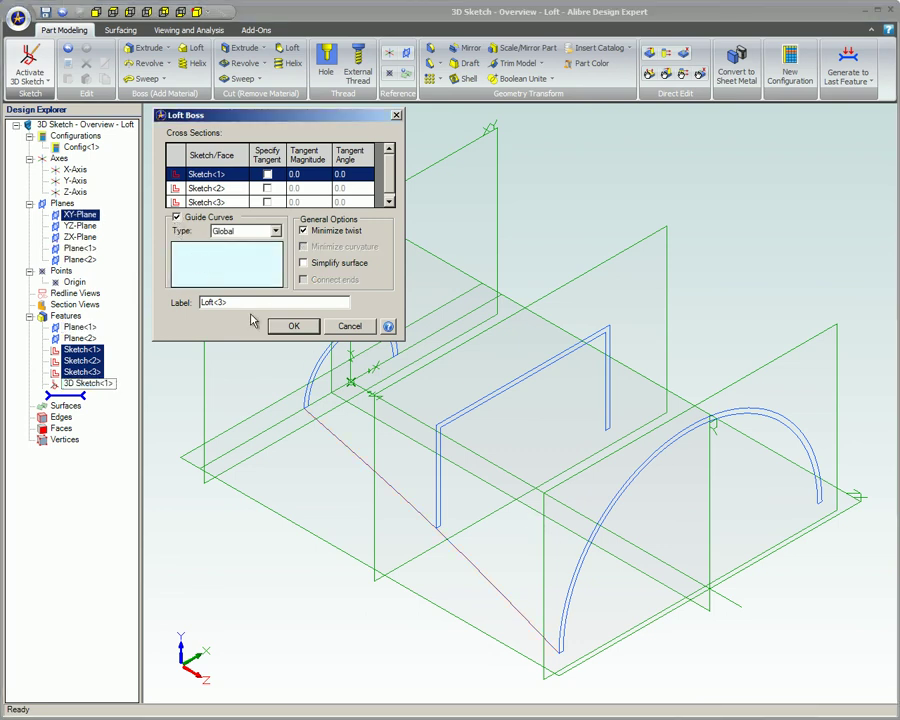
click(336, 442)
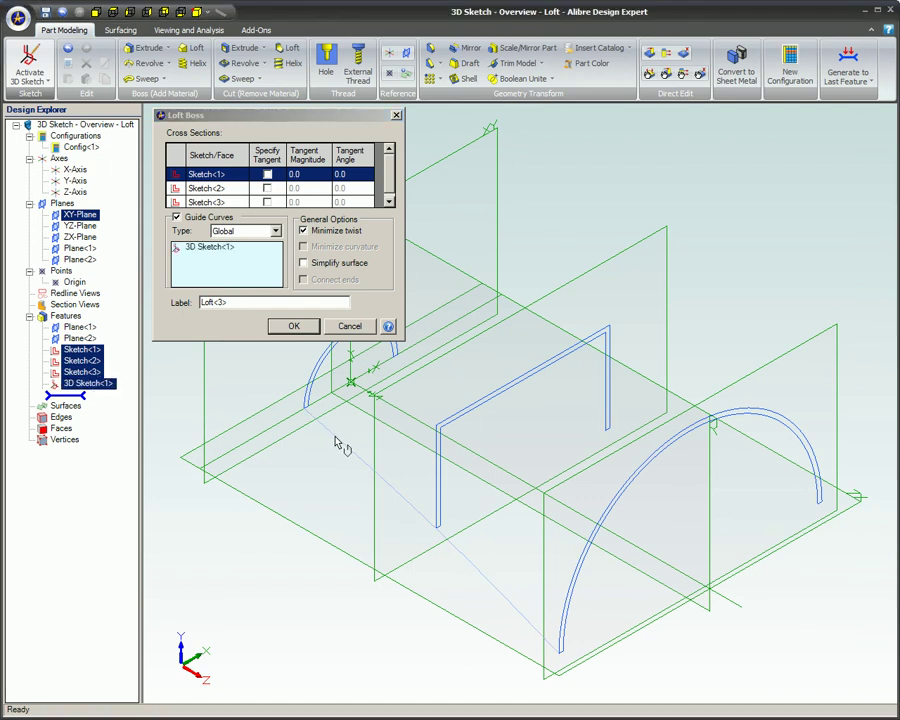
click(294, 327)
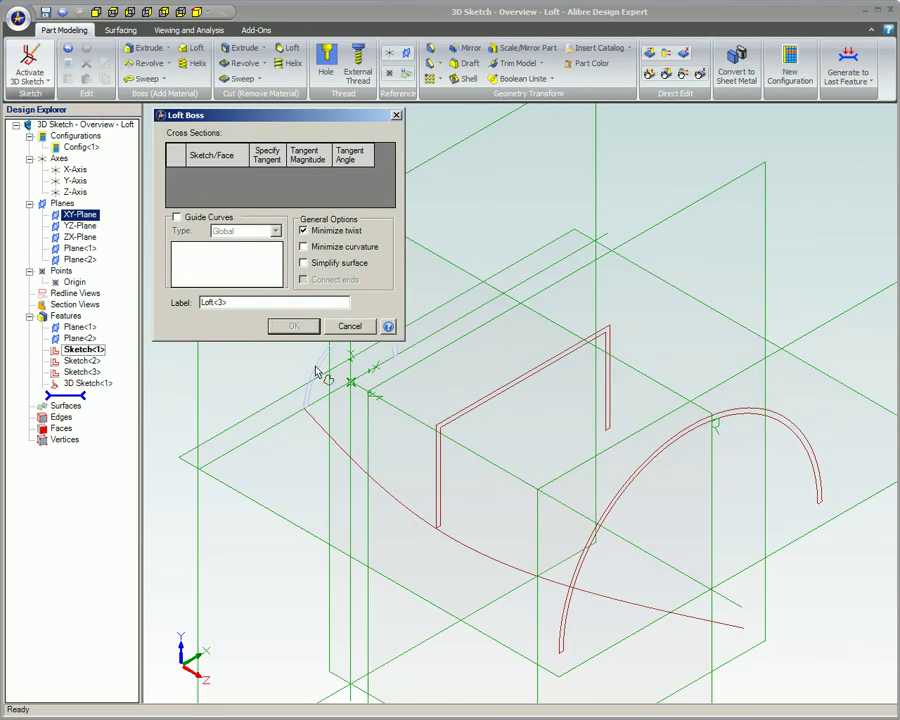
Attempt a loft through the three profiles using the curved 3D sketch as guide curve
click(314, 370)
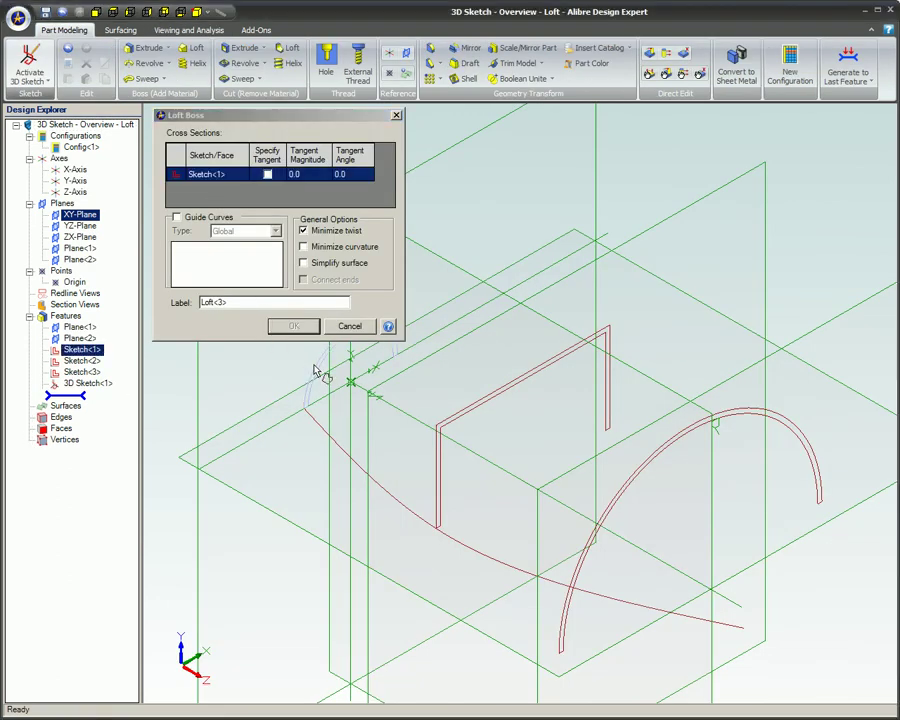
click(438, 482)
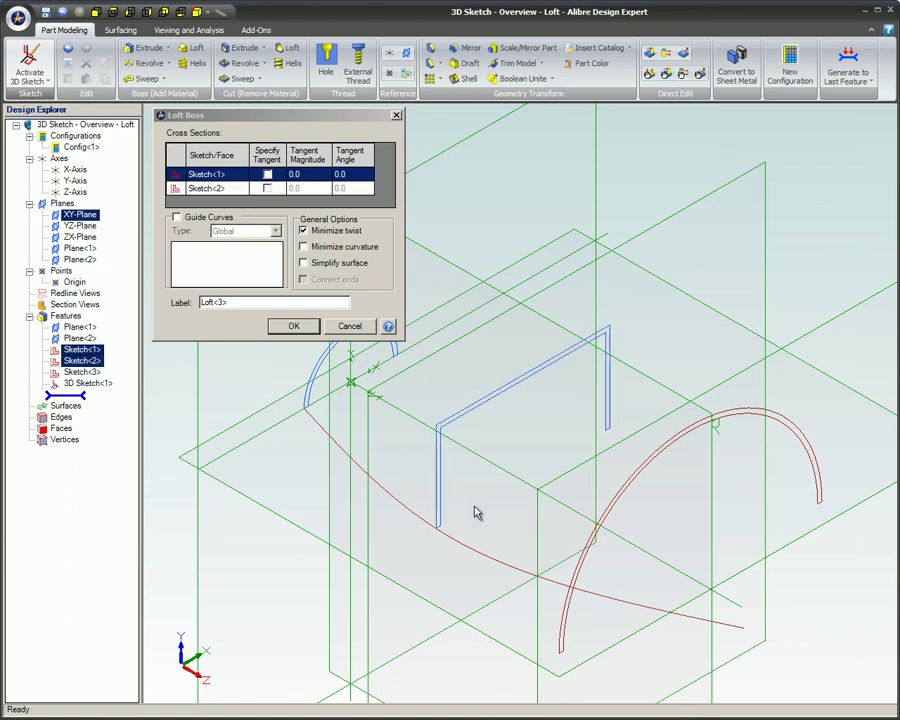
click(578, 567)
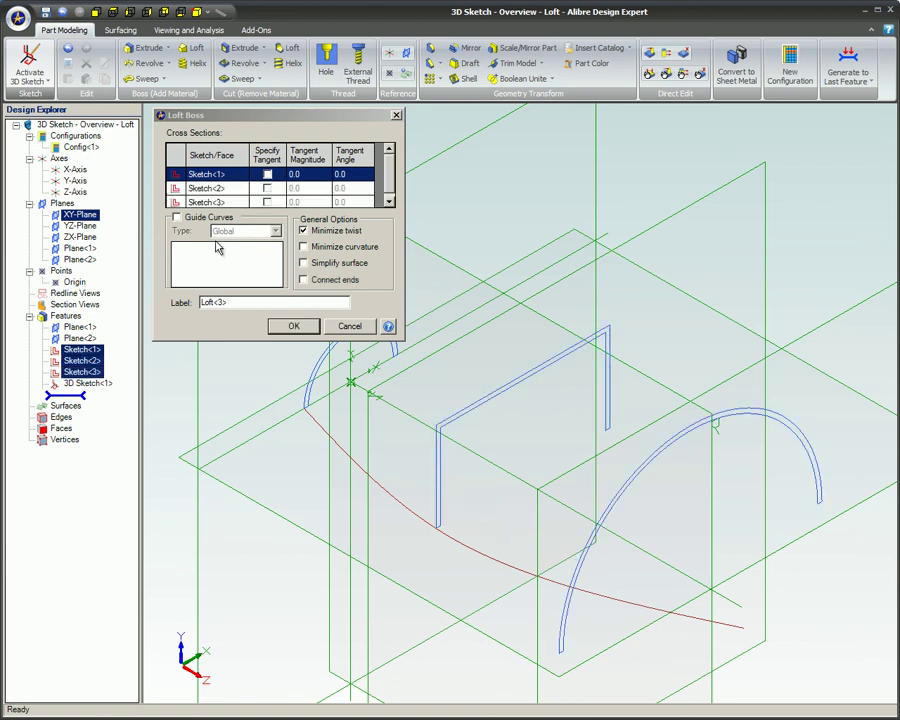
click(180, 218)
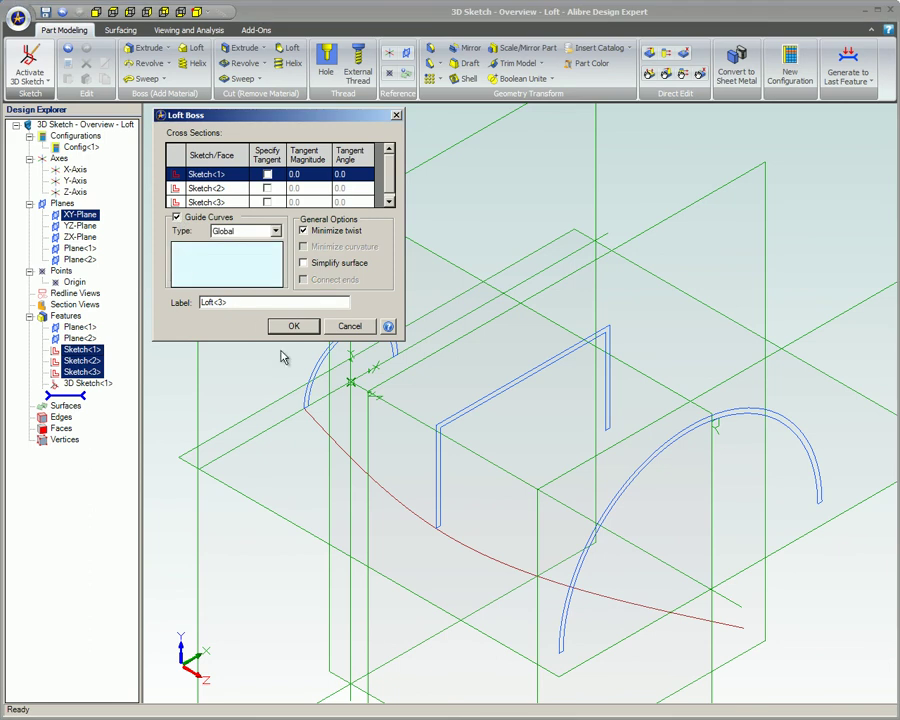
click(318, 428)
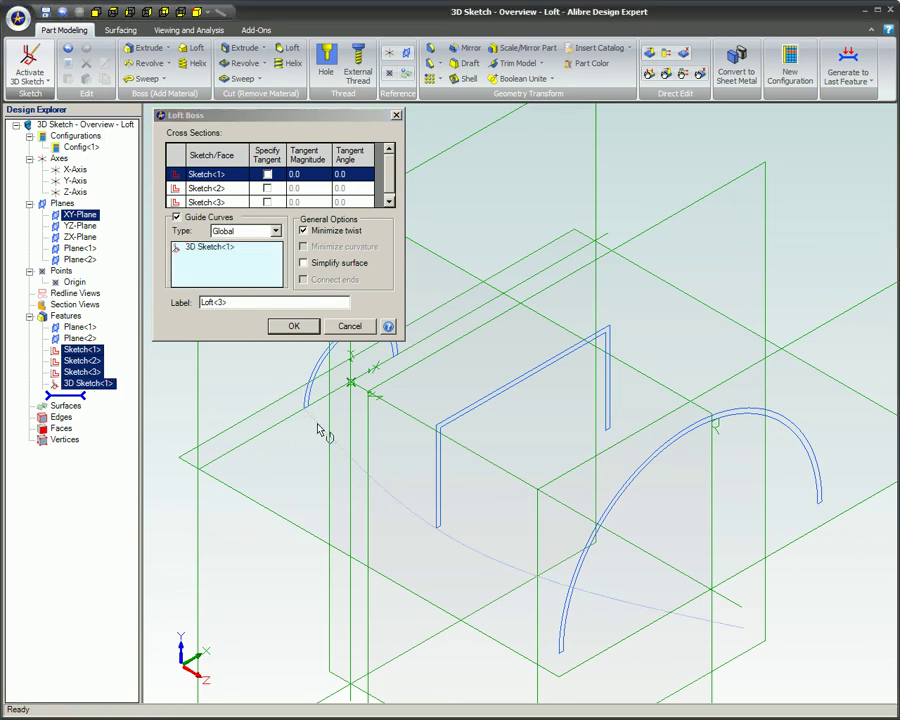
click(292, 327)
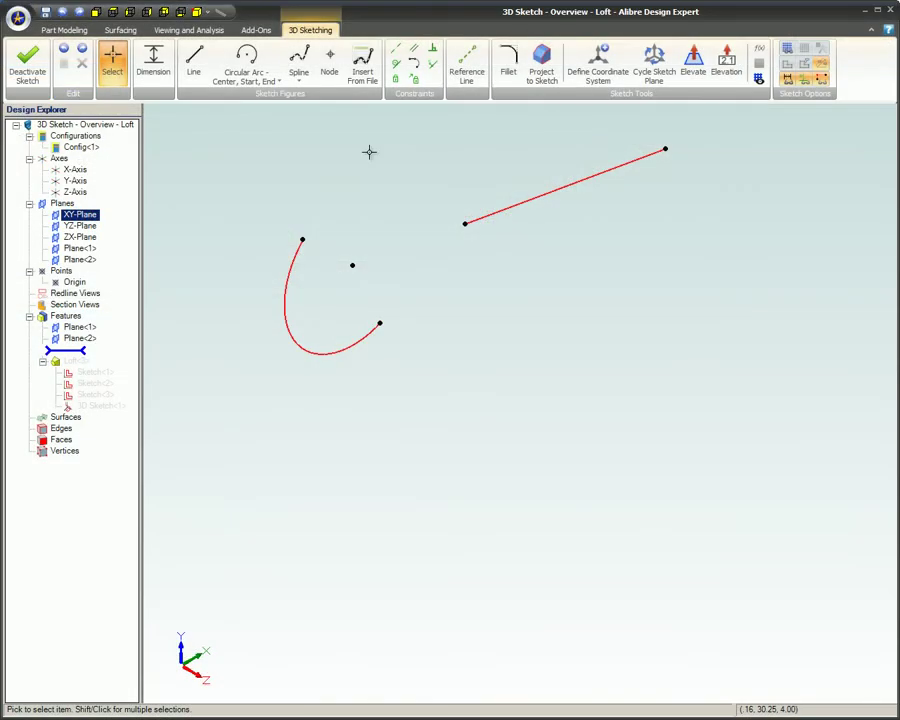
Apply a Tangent constraint between the long sloping line and the arc
click(413, 63)
click(488, 215)
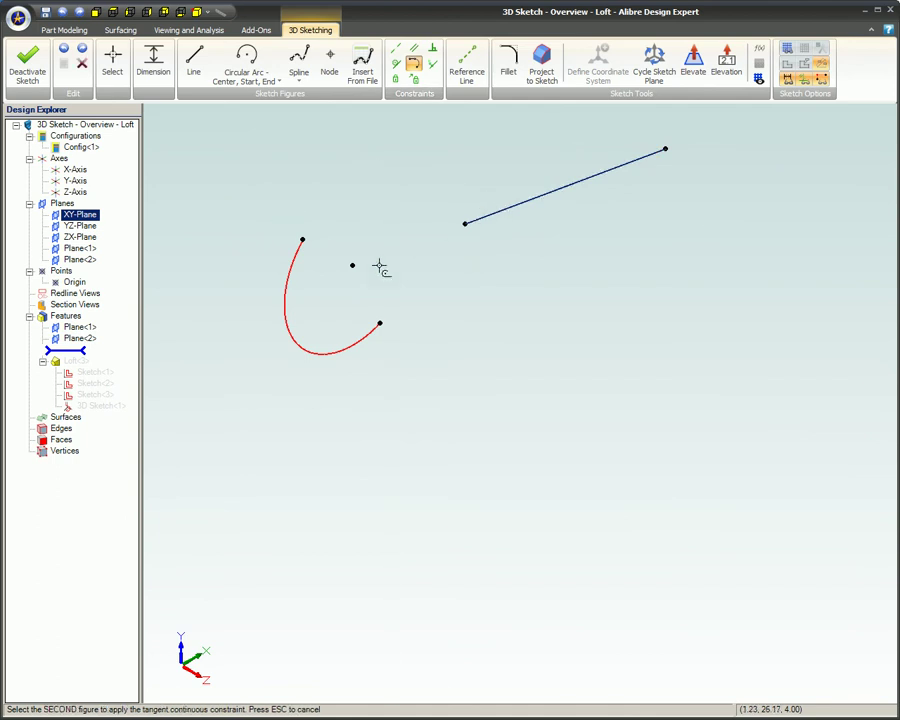
click(360, 340)
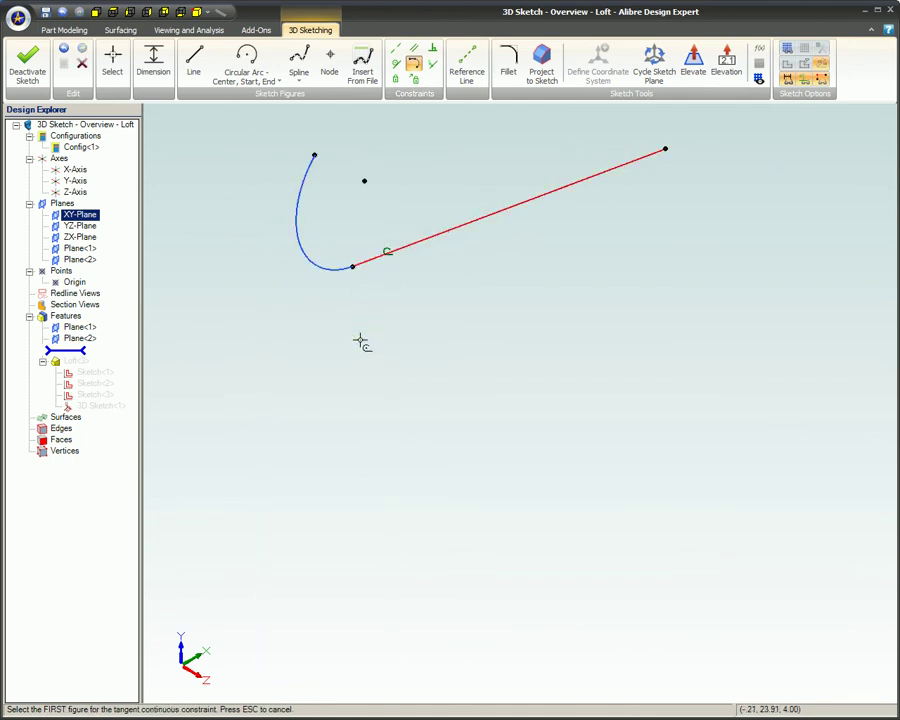
key(Escape)
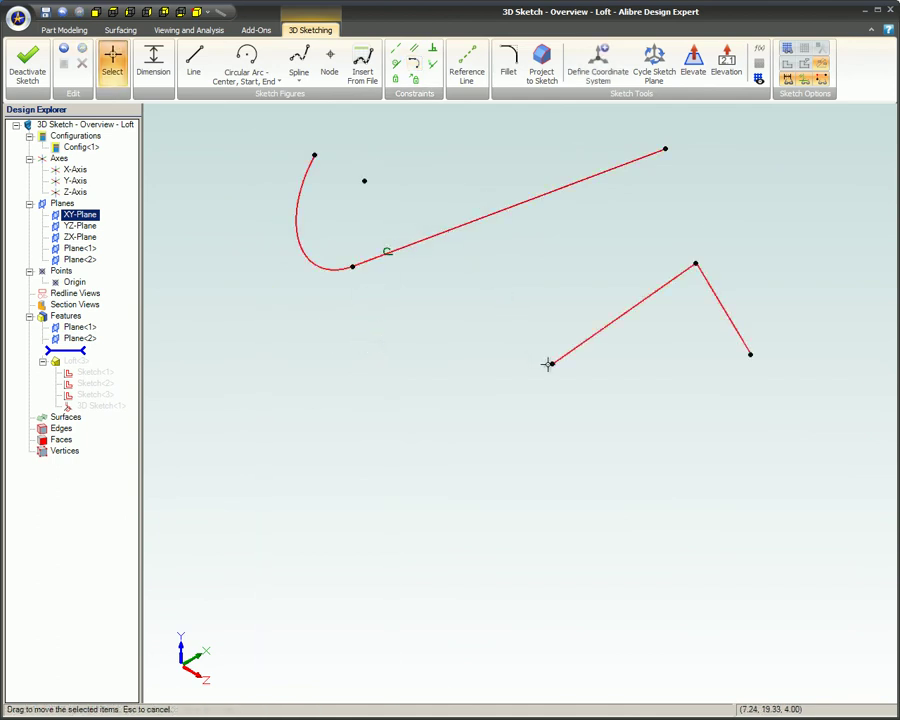
Reposition and Fix the lower line, then confirm the sweep to create tube Sweep<1>
drag(552, 363, 524, 339)
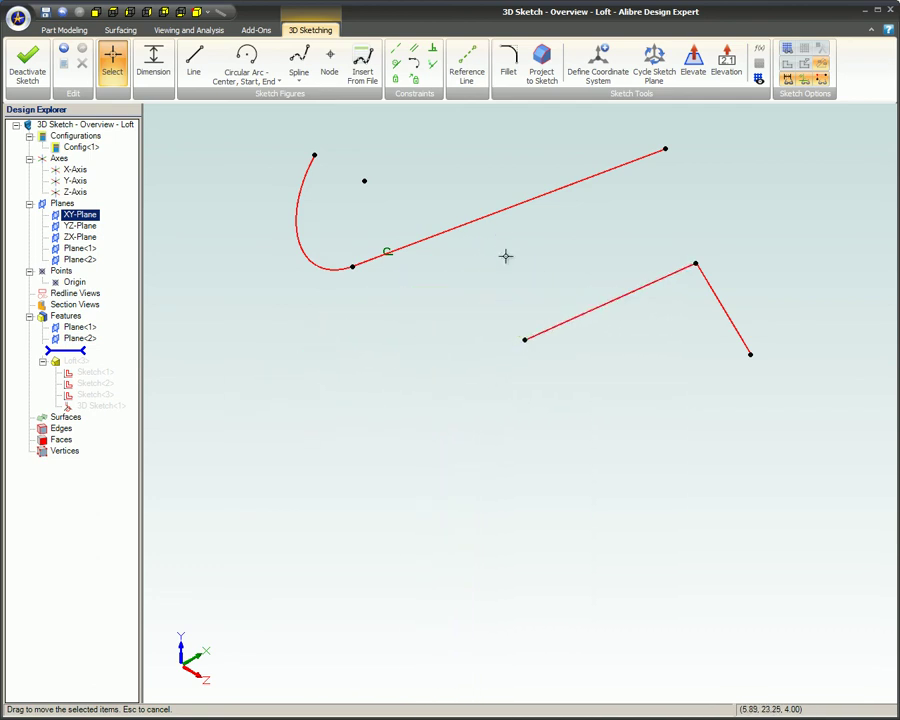
click(413, 78)
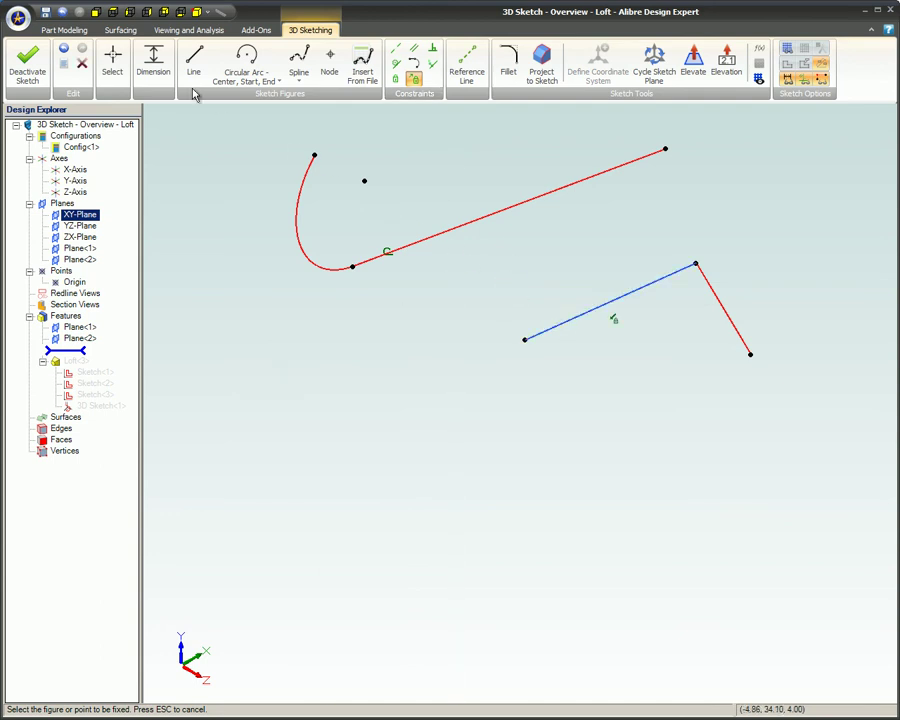
click(112, 66)
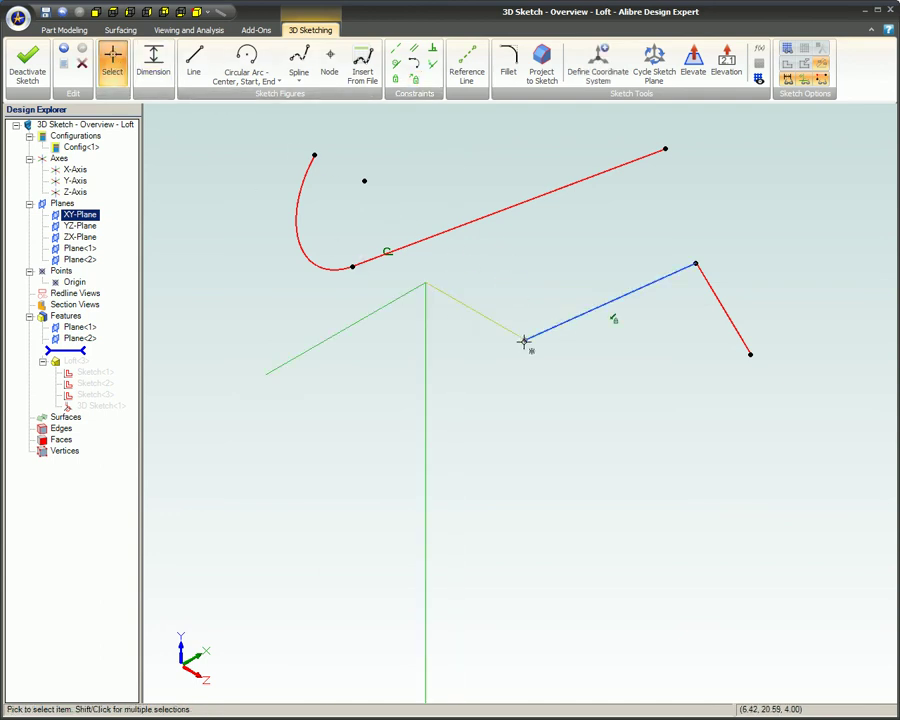
drag(531, 328, 442, 304)
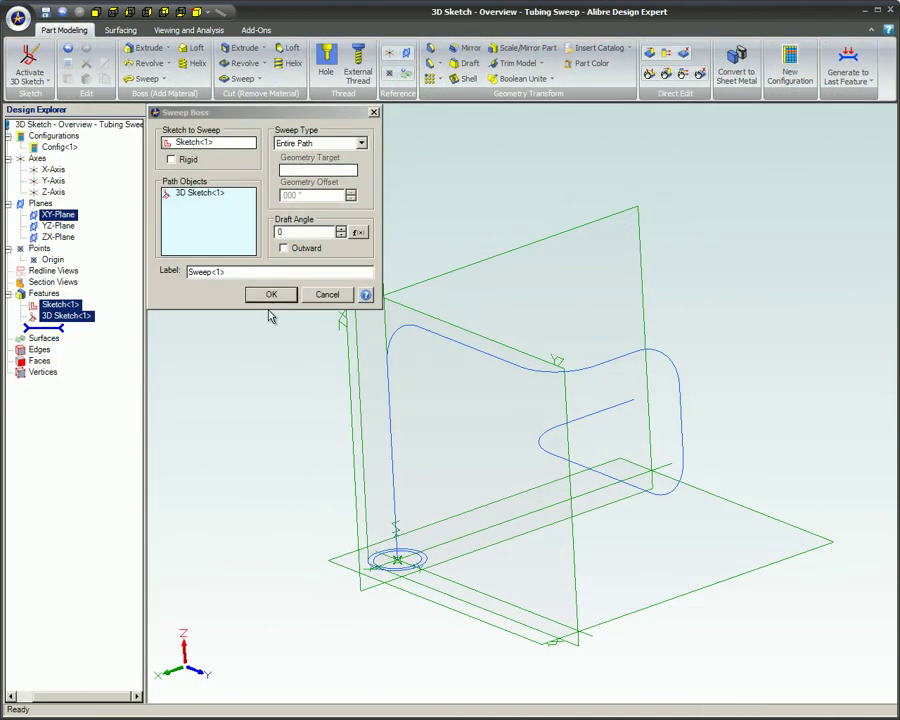
click(267, 293)
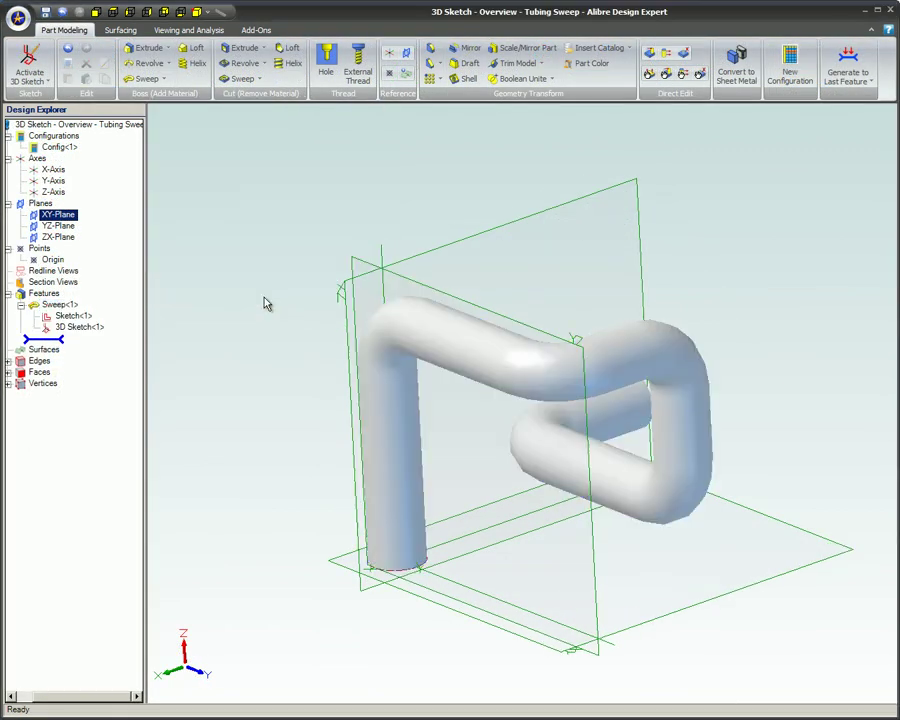